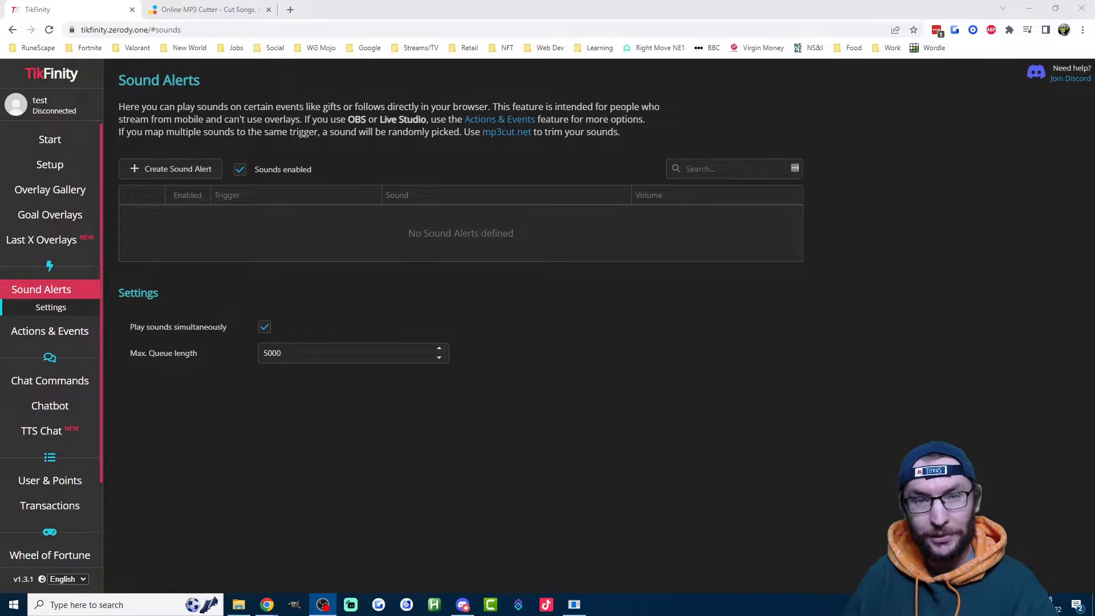
# Go to the Sound Alerts page and switch Play sounds simultaneously off and back on
pyautogui.click(63, 168)
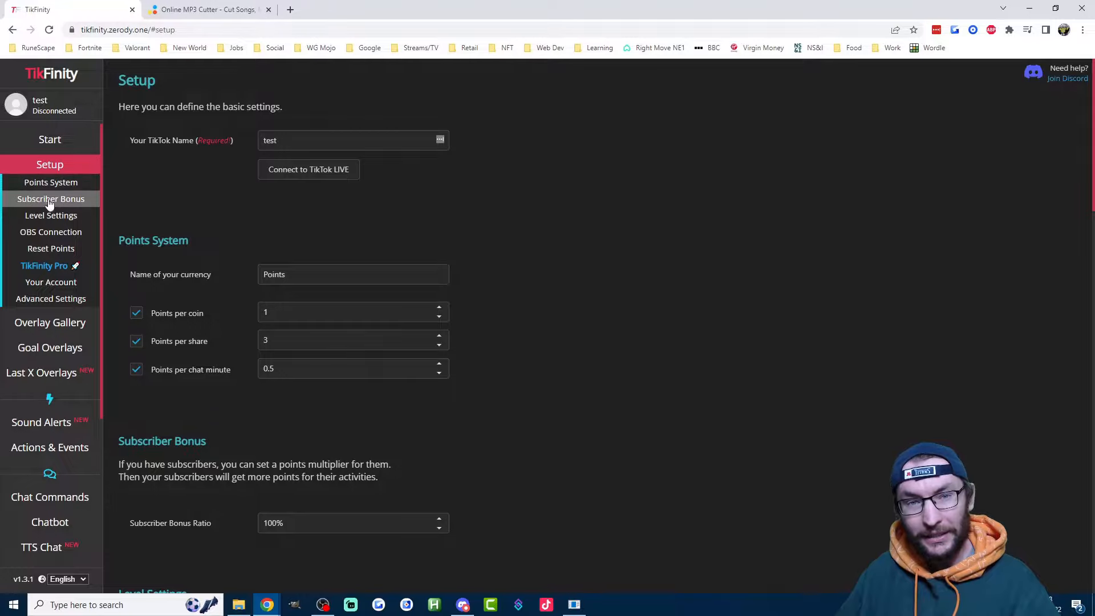
pyautogui.scroll(-2, 49, 204)
pyautogui.click(45, 308)
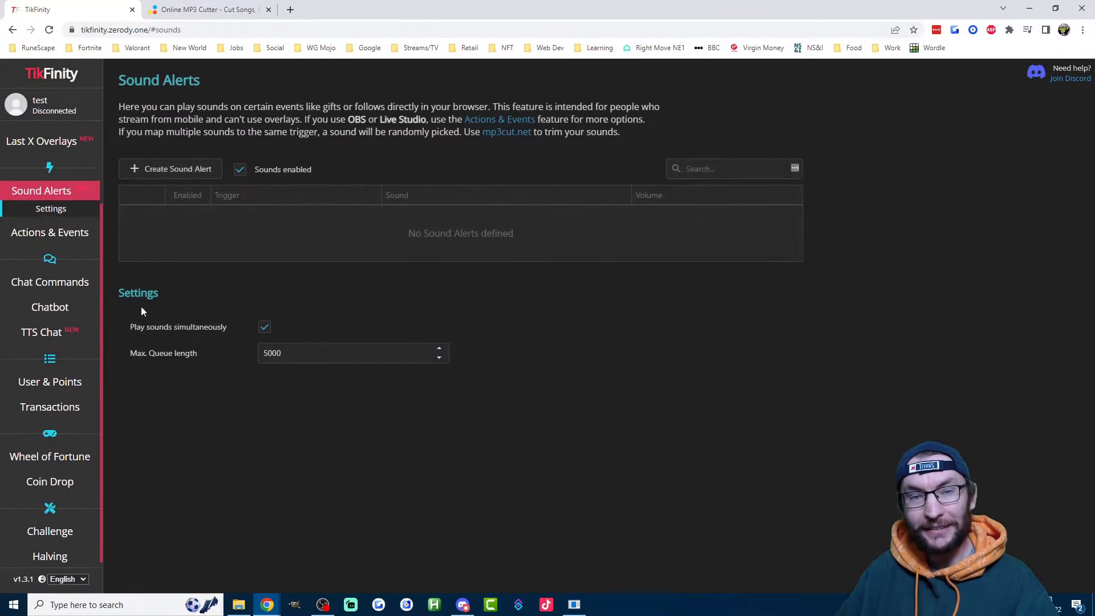
pyautogui.click(264, 327)
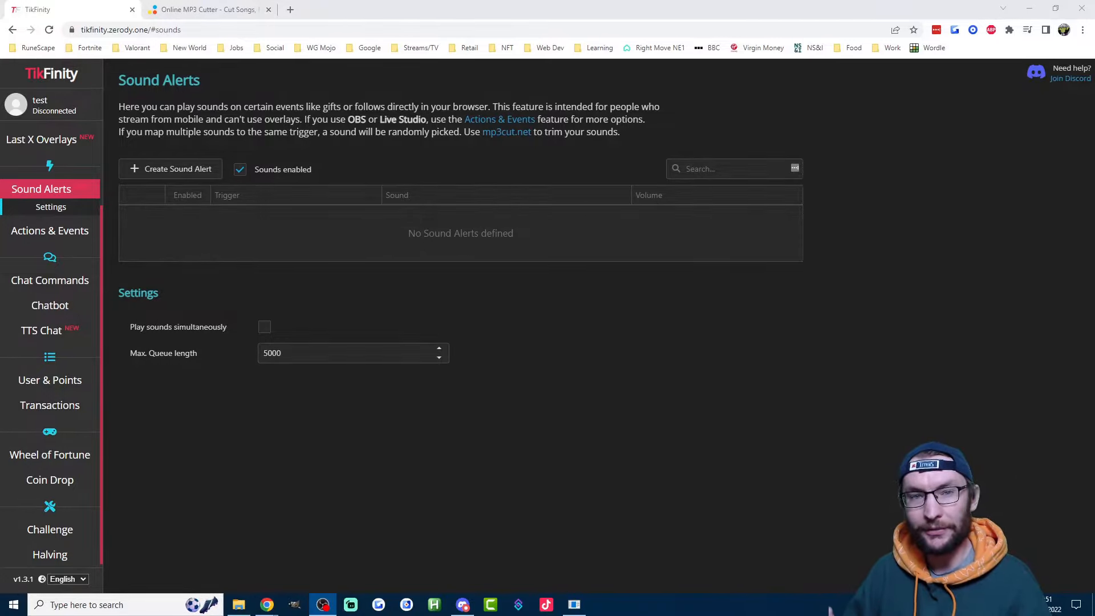
pyautogui.click(264, 326)
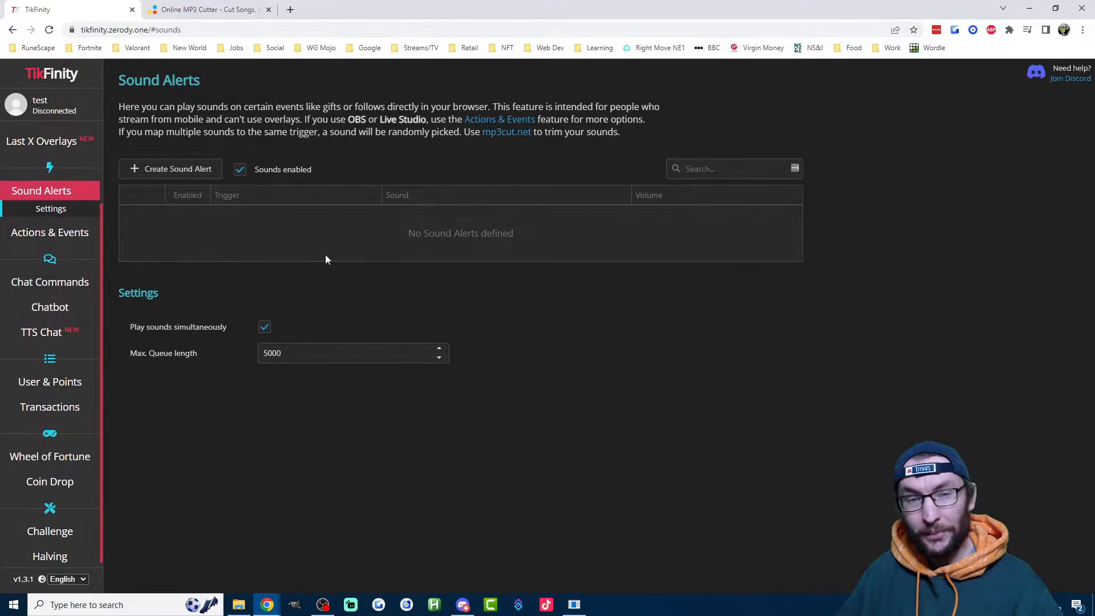
# Create a sound alert with the TikTok Universe (34,999 Coins) gift as its trigger
pyautogui.click(188, 179)
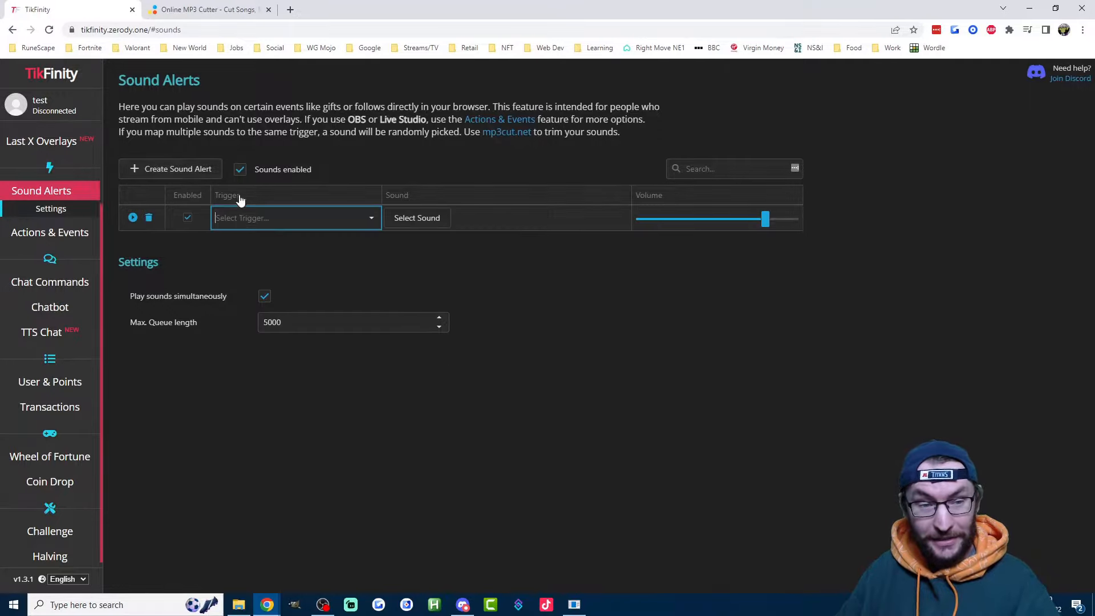
pyautogui.click(355, 217)
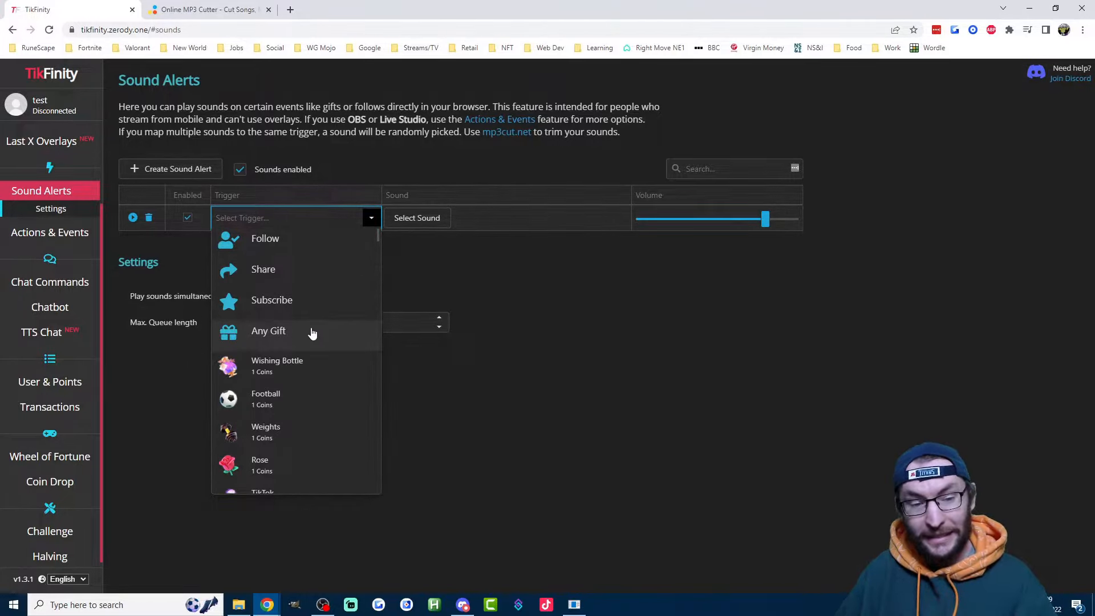
pyautogui.scroll(-10, 302, 290)
pyautogui.scroll(-10, 335, 279)
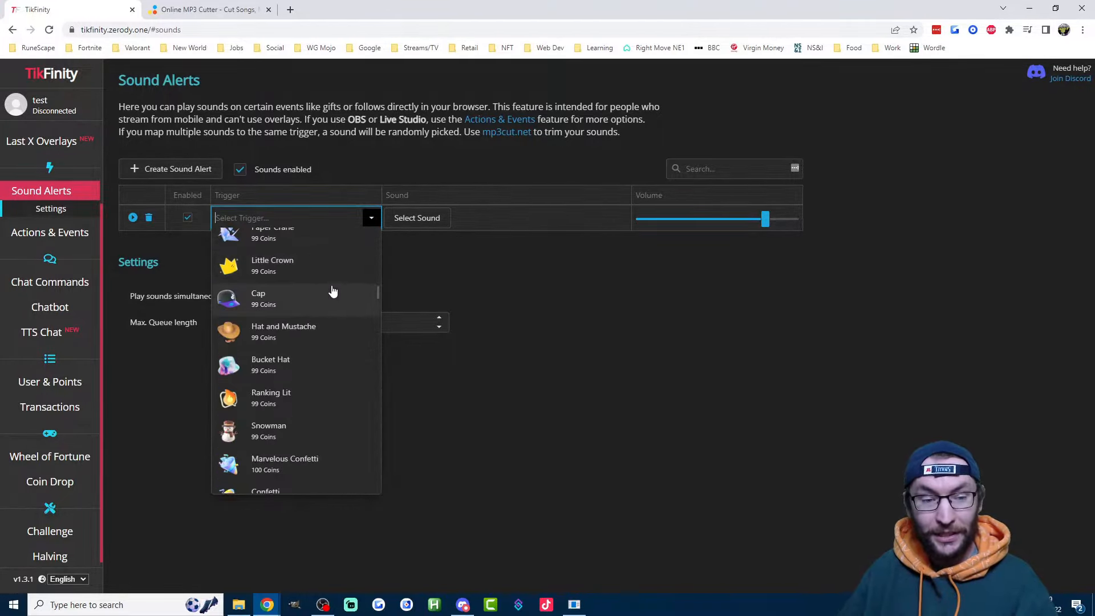
pyautogui.scroll(-3, 331, 284)
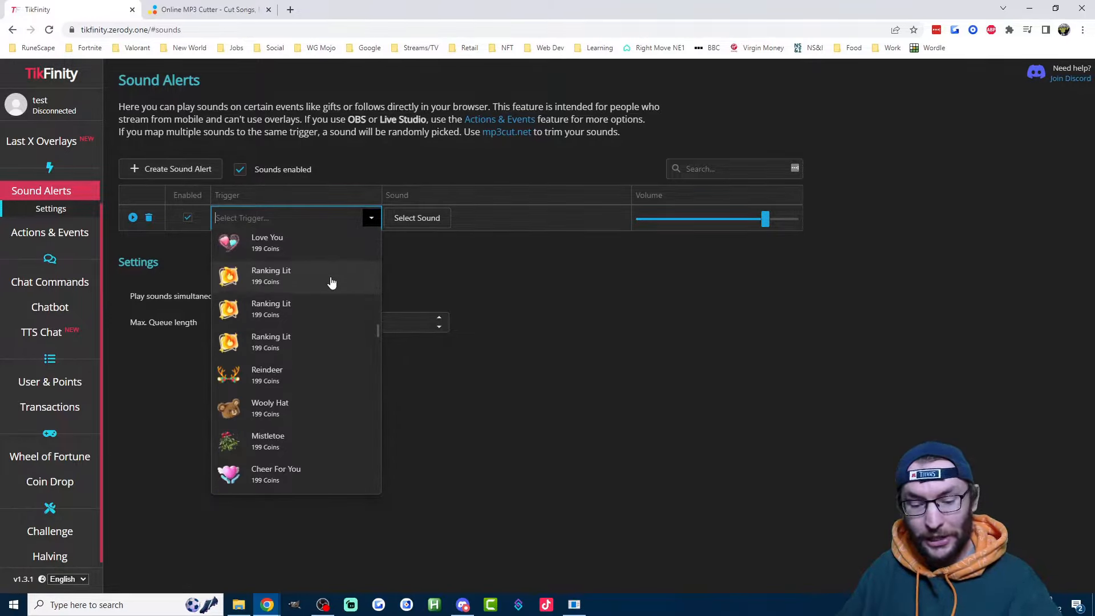
pyautogui.write('uni')
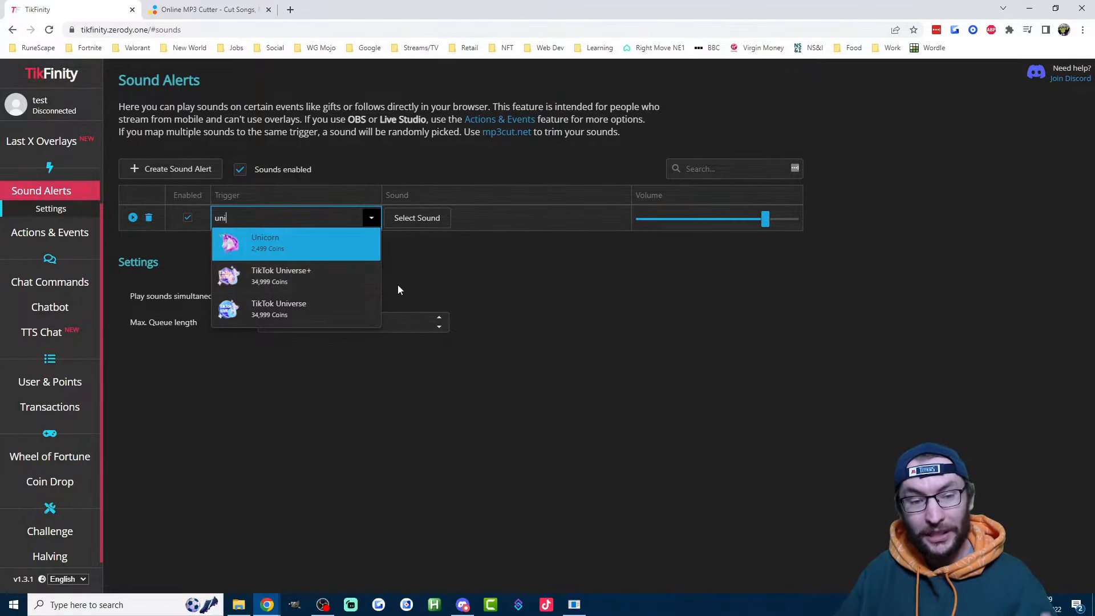
pyautogui.click(320, 313)
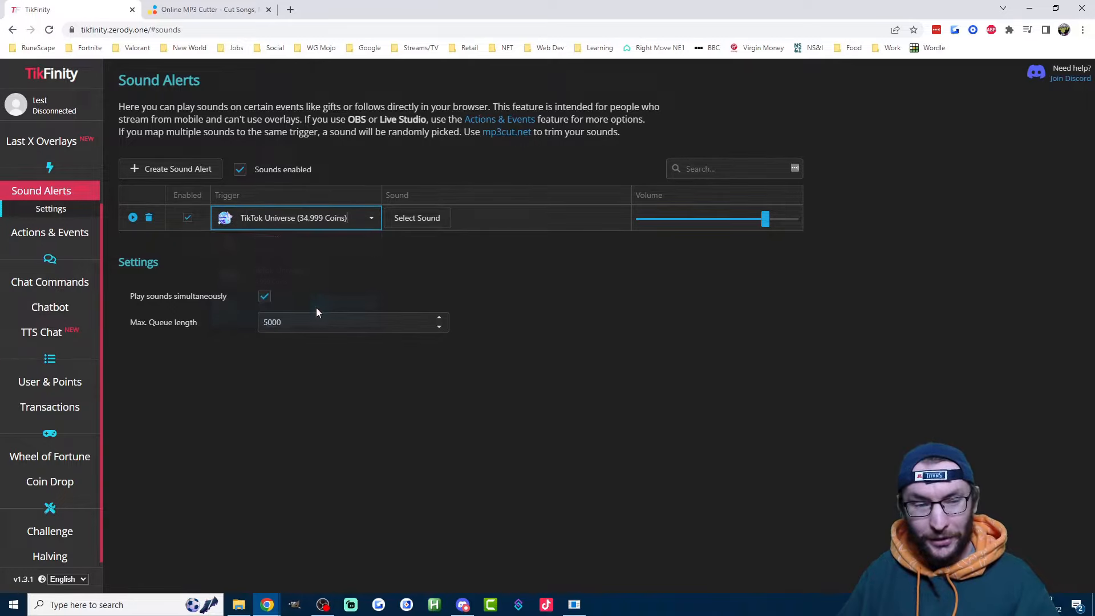
# Search the sound library for "spongebob", then preview SPONGEBOB A FEW MOMENTS LATER and apply it to the TikTok Universe alert
pyautogui.click(427, 225)
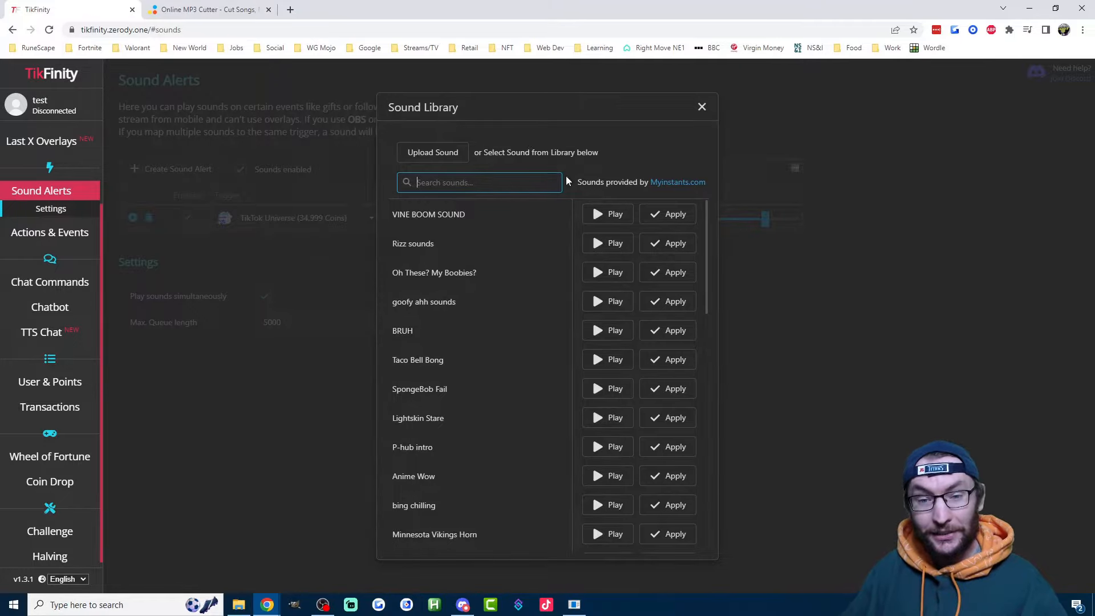
pyautogui.moveTo(577, 181); pyautogui.dragTo(433, 550)
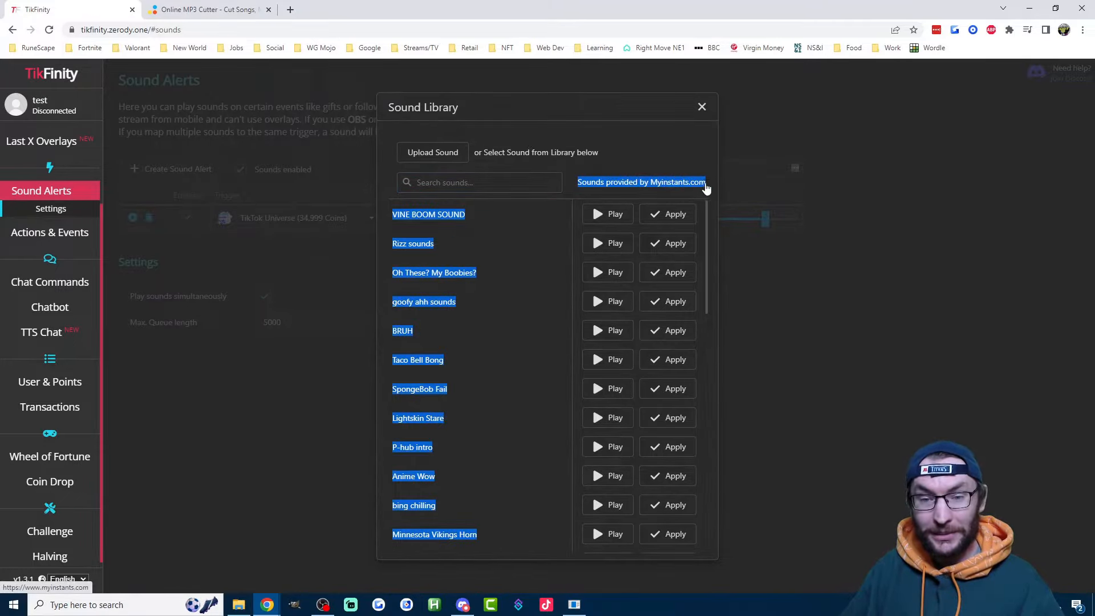
pyautogui.click(613, 180)
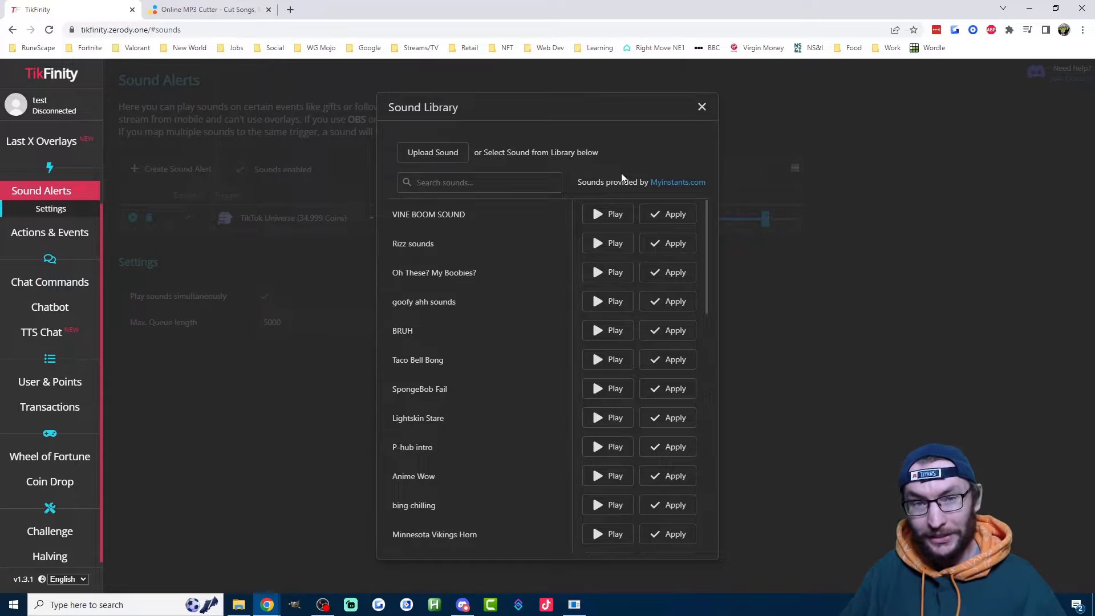
pyautogui.click(512, 180)
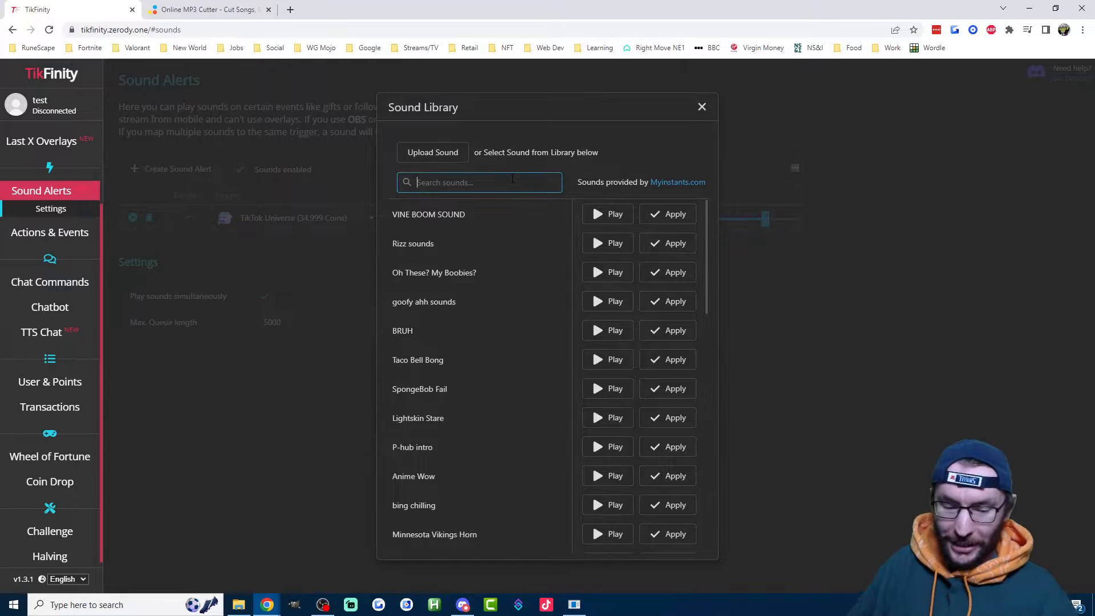
pyautogui.write('spongebob')
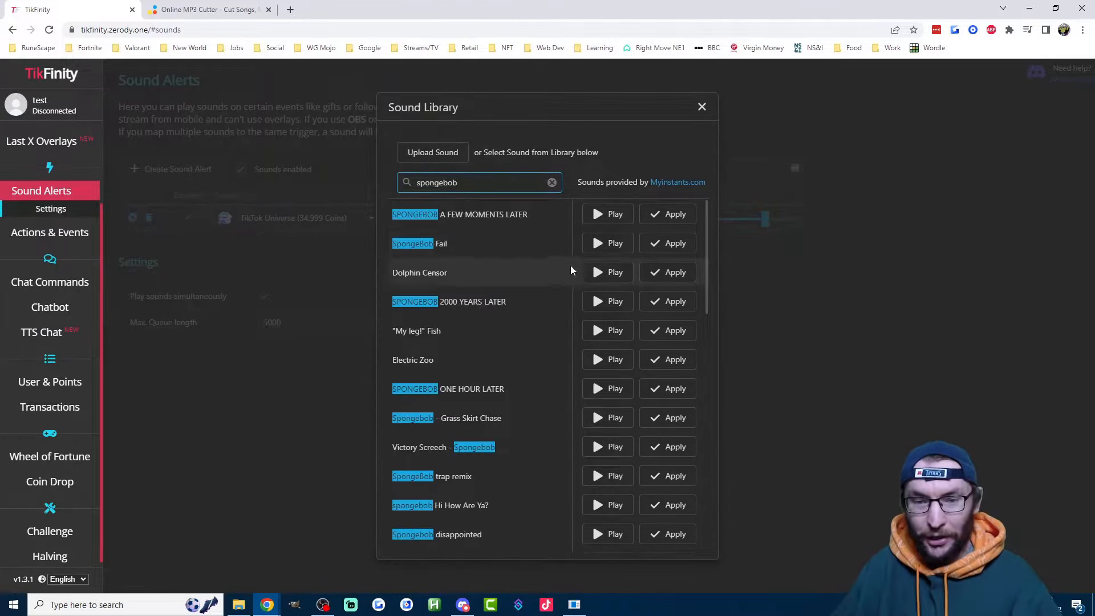
pyautogui.scroll(-10, 539, 271)
pyautogui.scroll(-15, 539, 273)
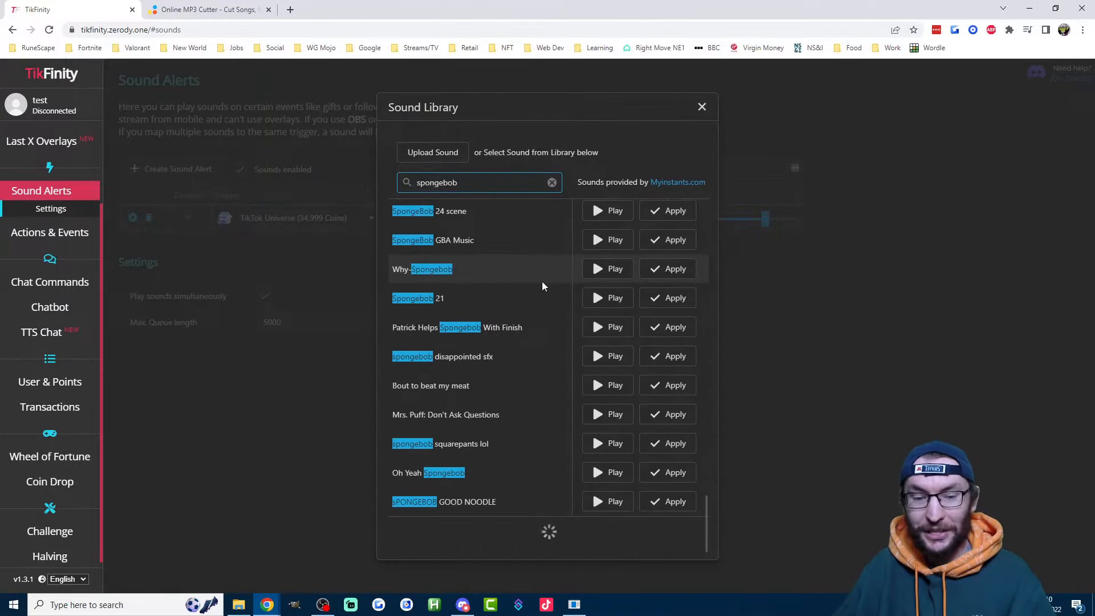
pyautogui.scroll(-15, 534, 268)
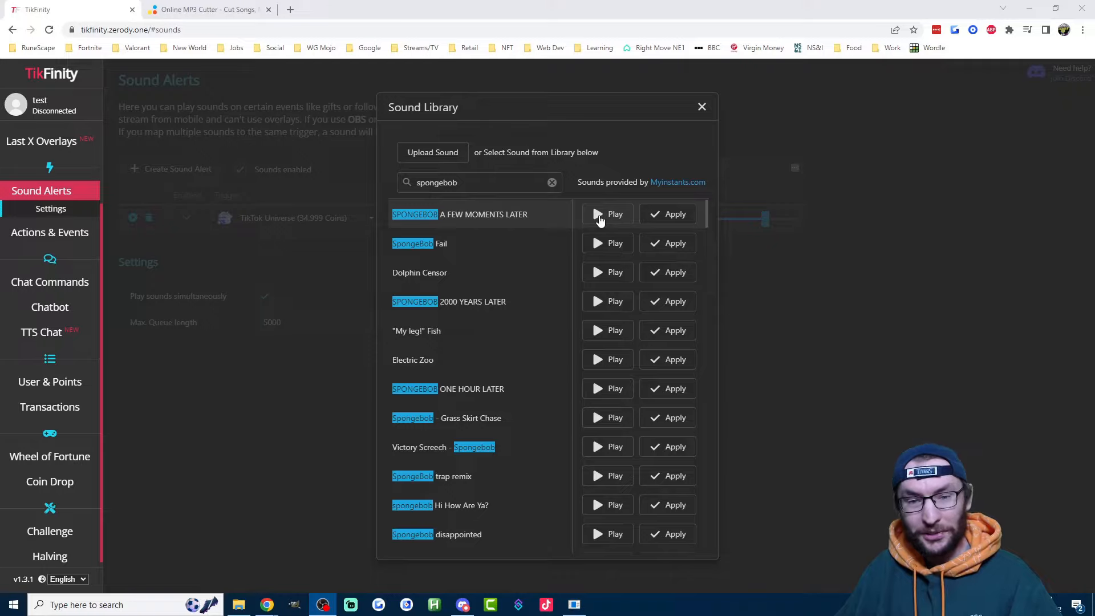
pyautogui.click(600, 219)
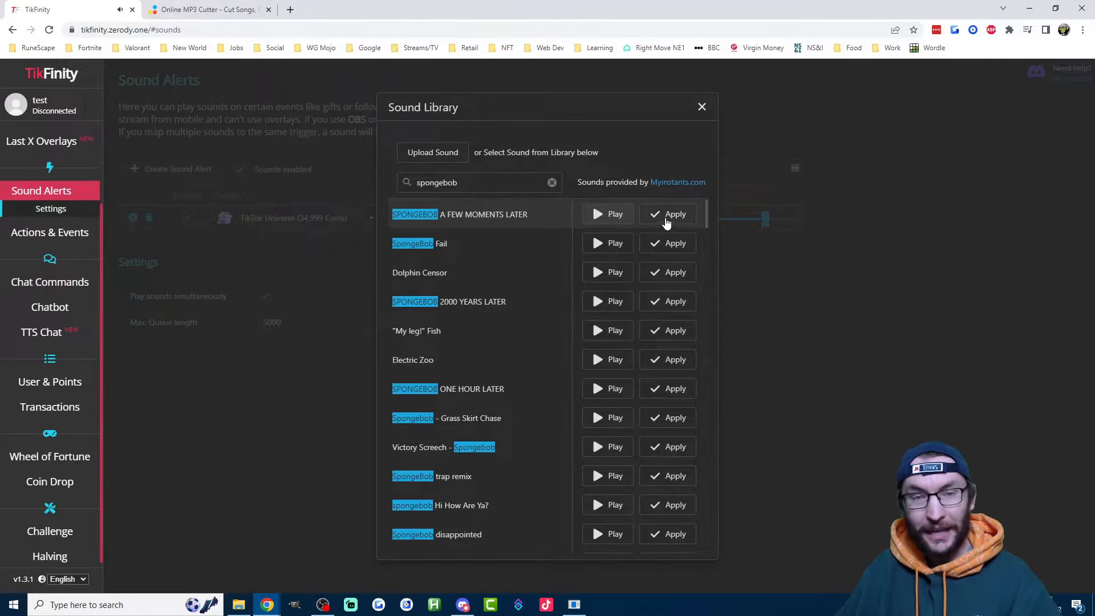
pyautogui.click(669, 220)
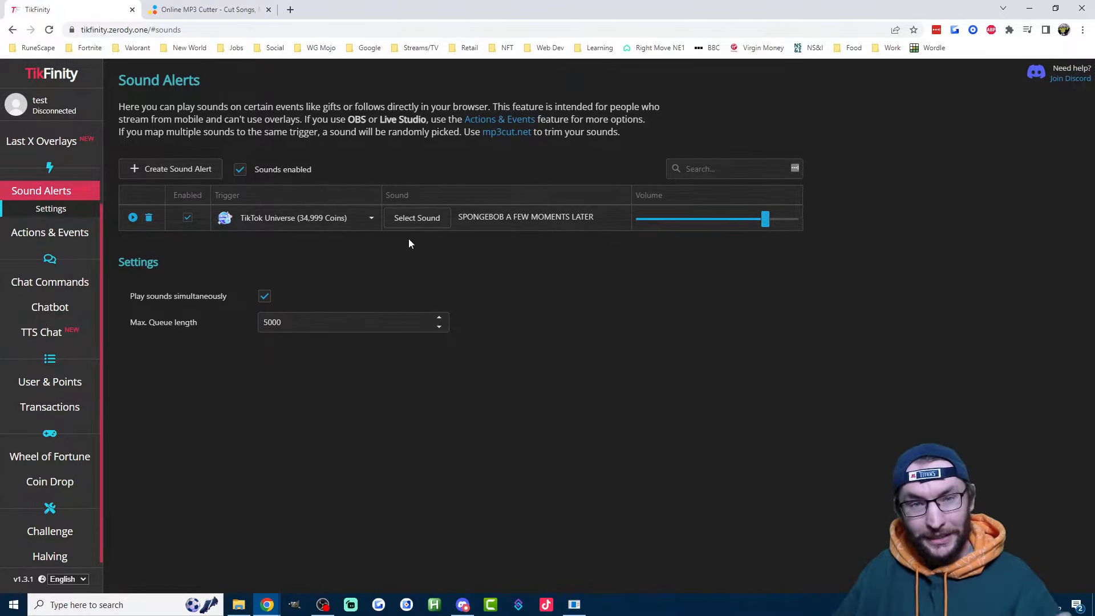
# Create a second sound alert triggered by Follow and upload the subscribe MP3 from Downloads as its sound
pyautogui.click(196, 171)
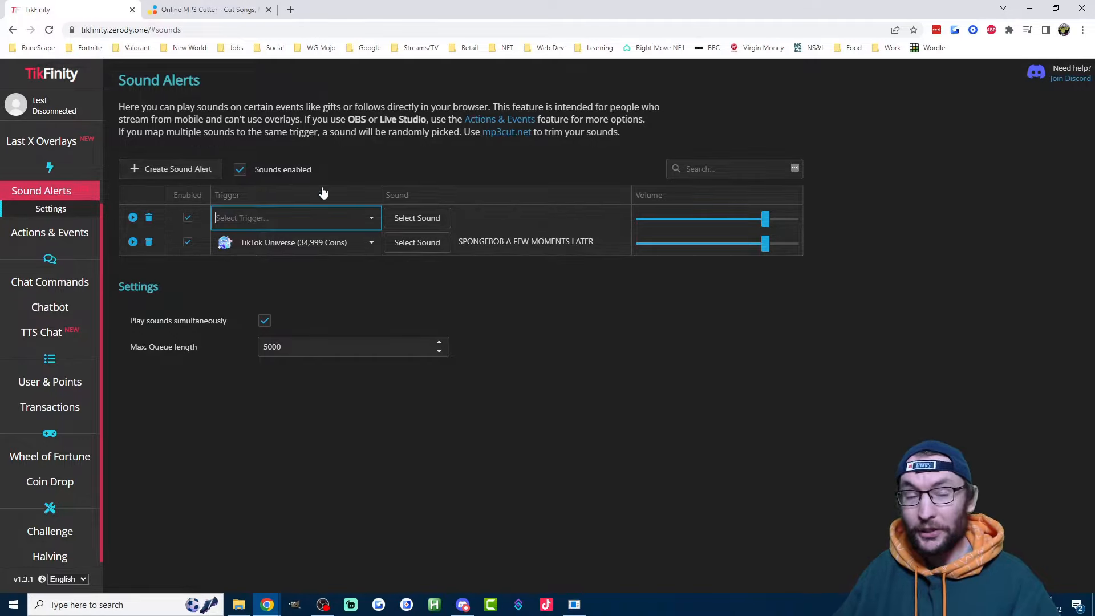
pyautogui.click(366, 220)
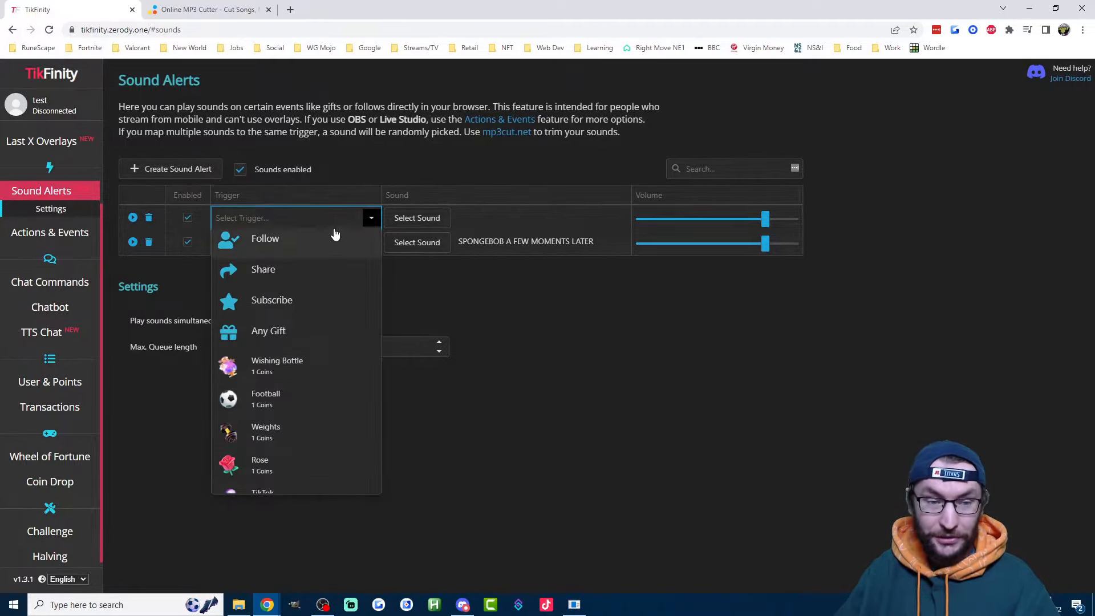
pyautogui.click(284, 244)
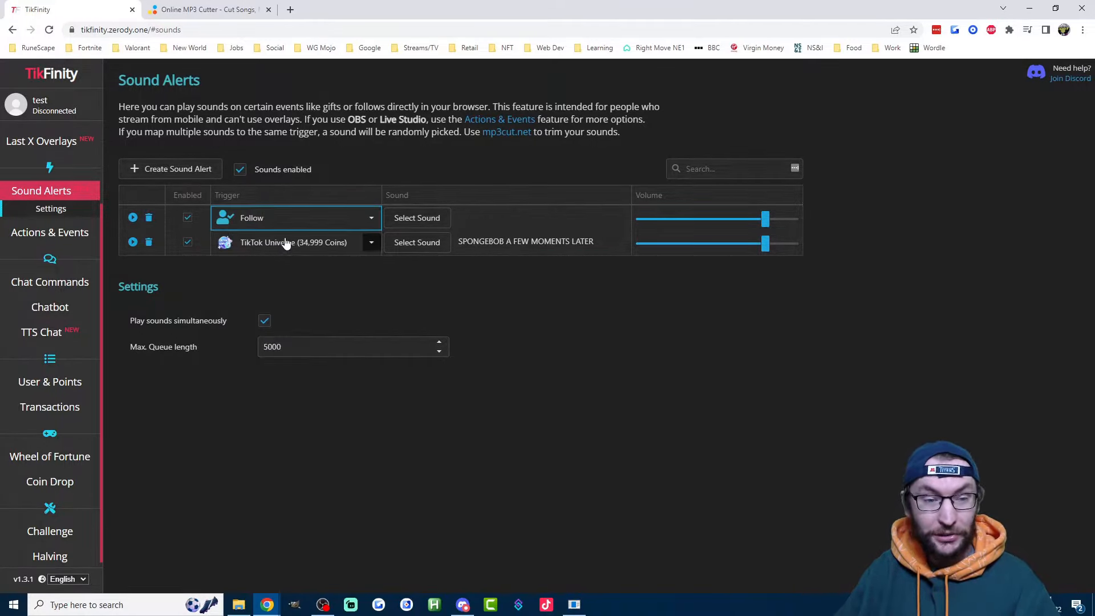
pyautogui.click(425, 227)
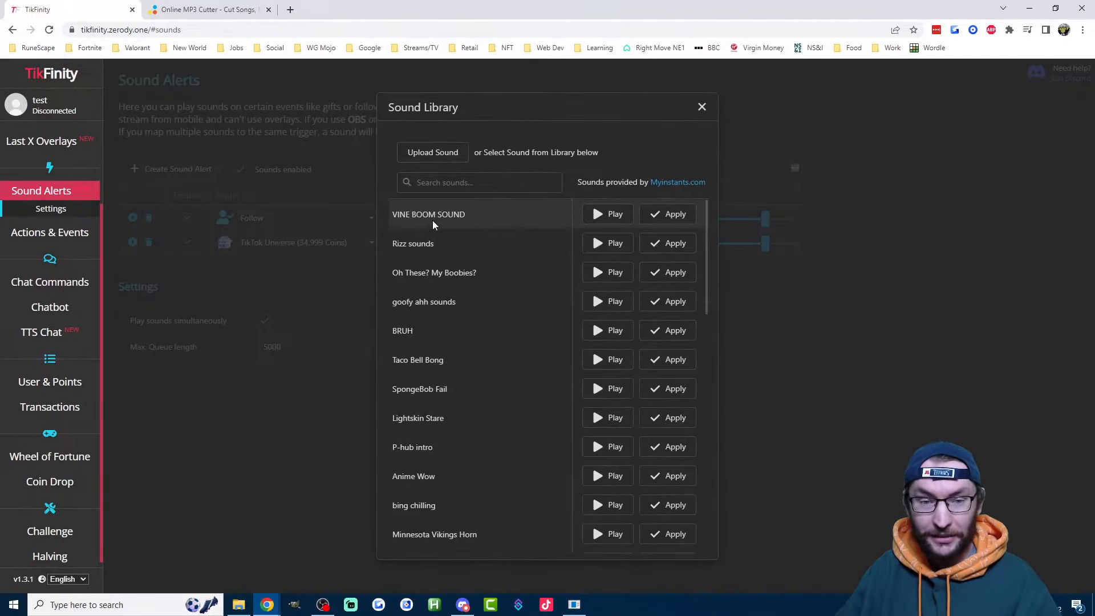
pyautogui.click(442, 154)
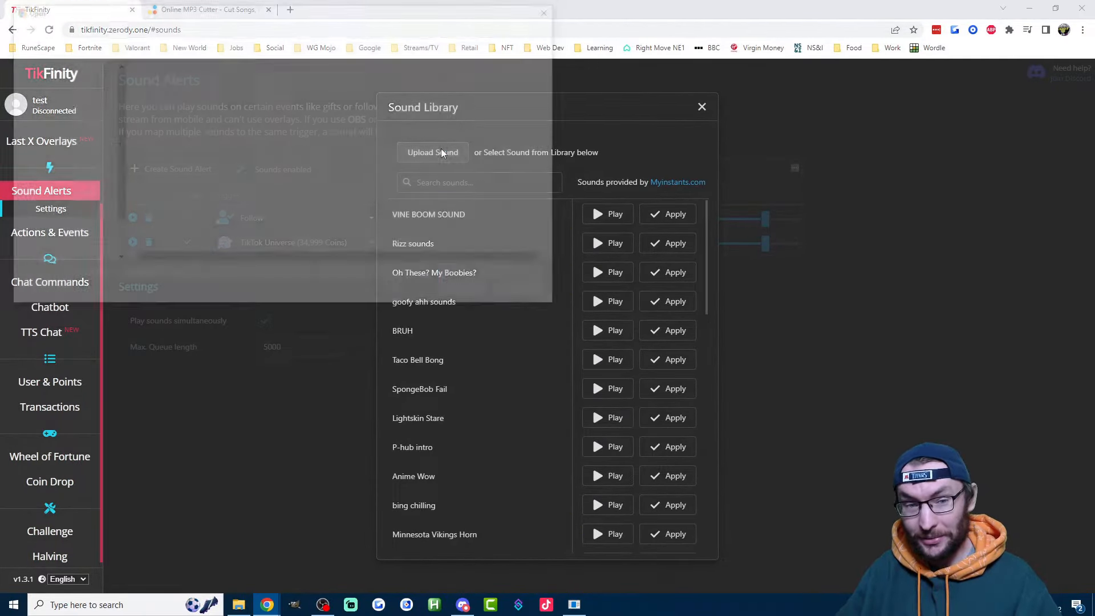
pyautogui.click(51, 194)
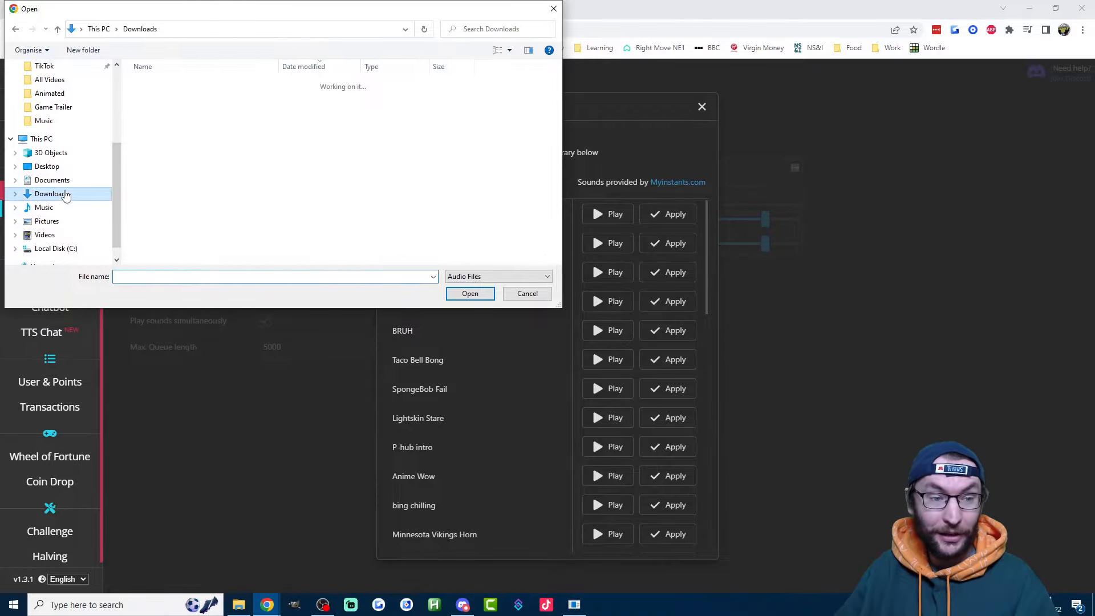
pyautogui.doubleClick(240, 100)
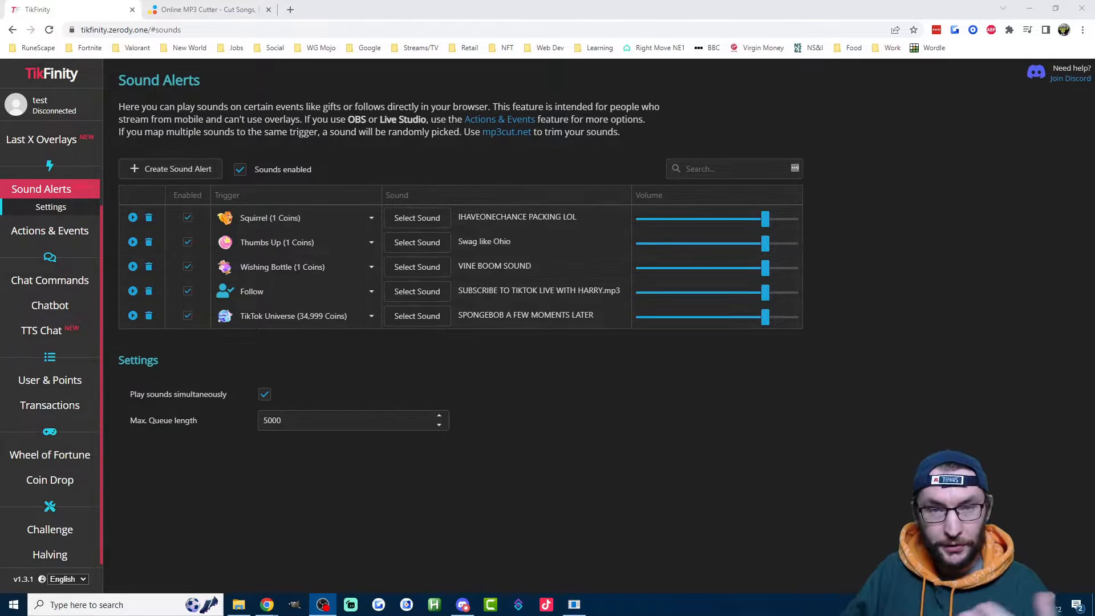
# Disable Play sounds simultaneously and check the Max. Queue length setting
pyautogui.moveTo(127, 395); pyautogui.dragTo(226, 397)
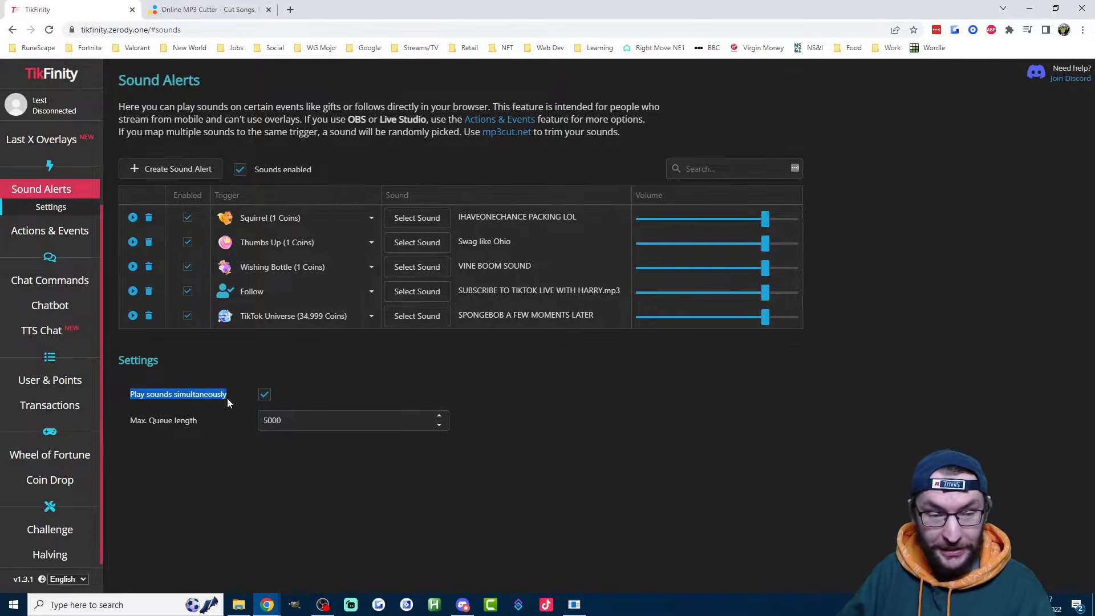
pyautogui.click(228, 395)
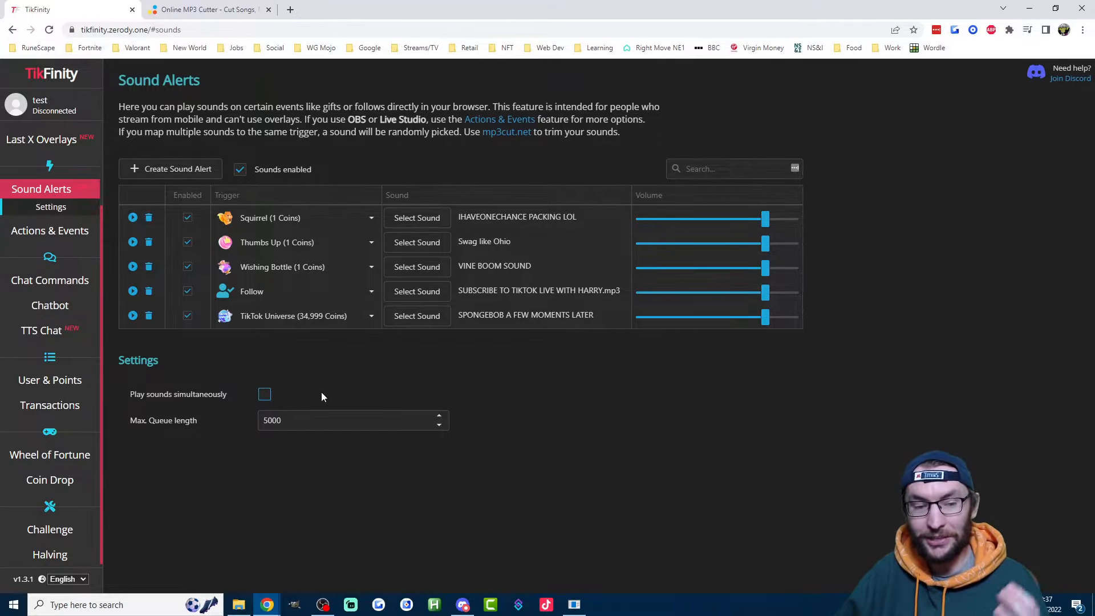
pyautogui.moveTo(287, 424); pyautogui.dragTo(245, 418)
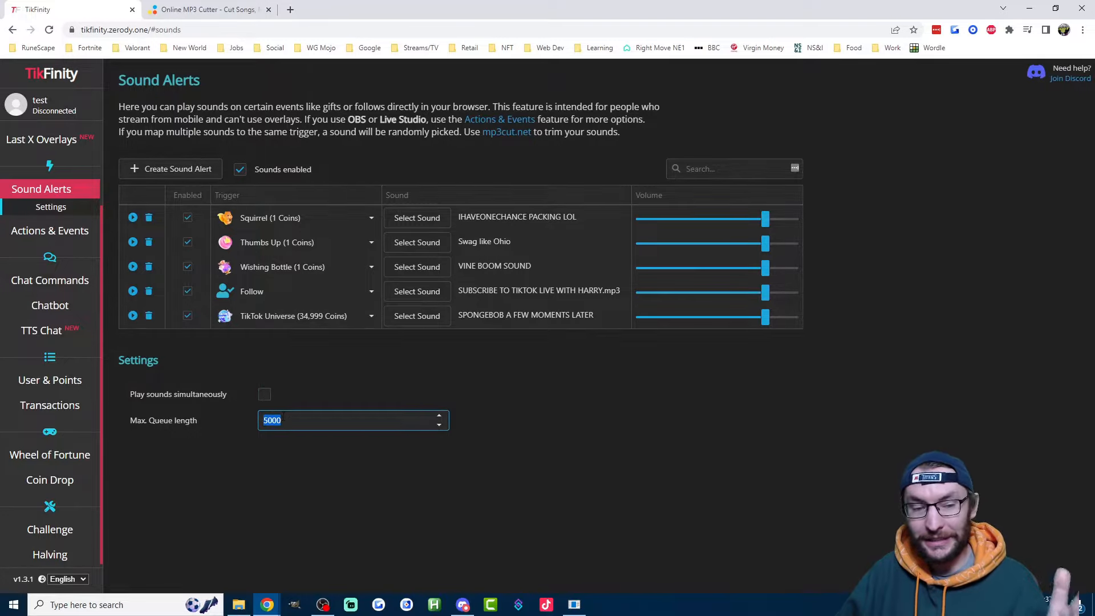
pyautogui.click(309, 421)
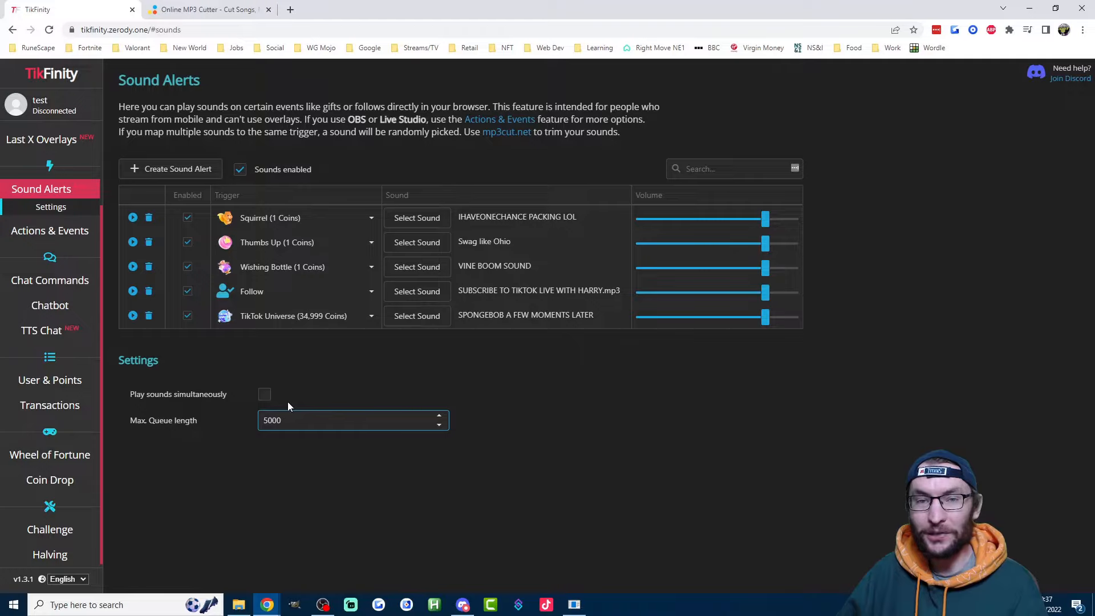
pyautogui.moveTo(284, 420); pyautogui.dragTo(251, 418)
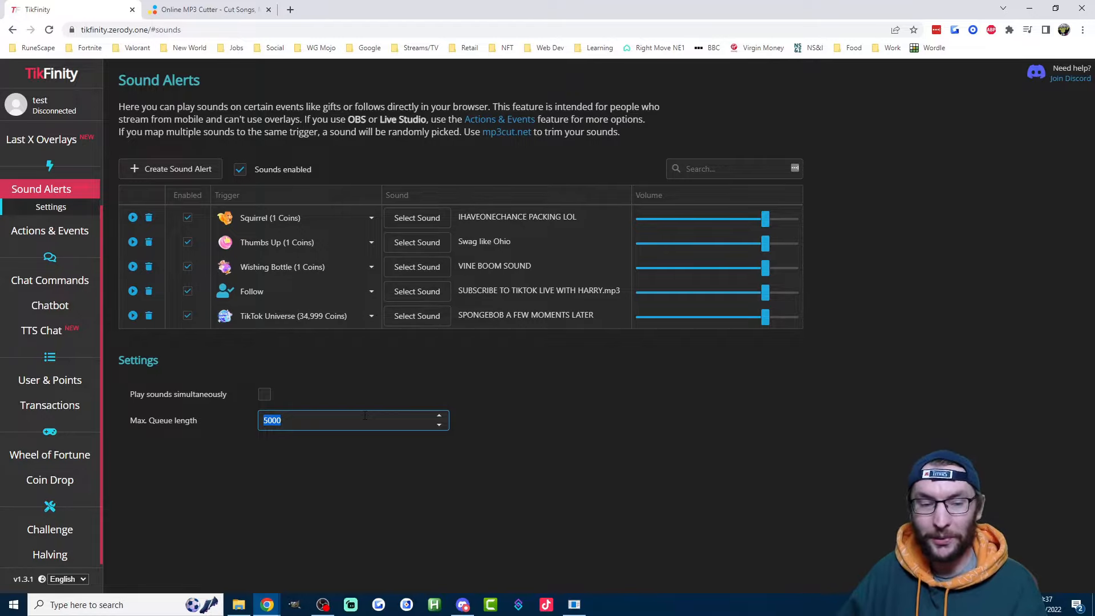
pyautogui.click(365, 418)
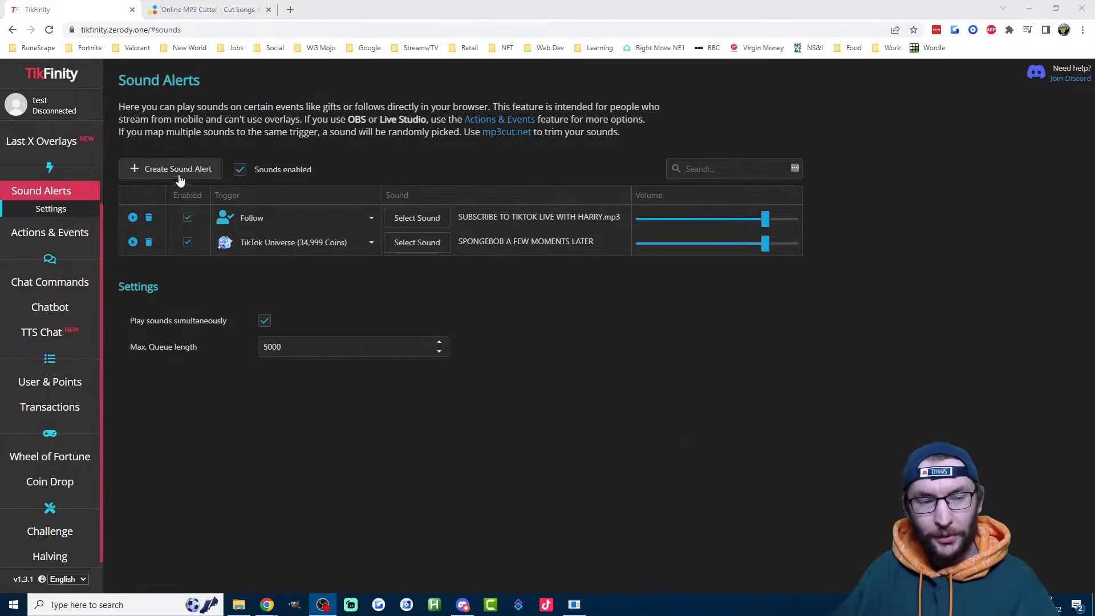
# Create a sound alert triggered by the Wishing Bottle gift and apply VINE BOOM SOUND to it
pyautogui.click(191, 174)
pyautogui.click(334, 219)
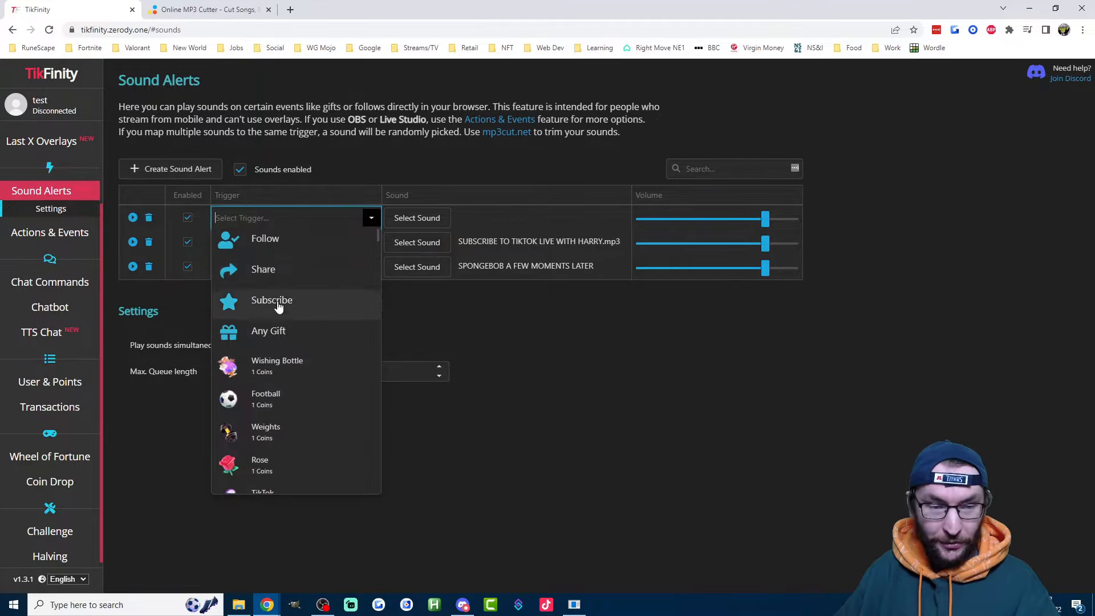
pyautogui.click(308, 360)
pyautogui.click(429, 218)
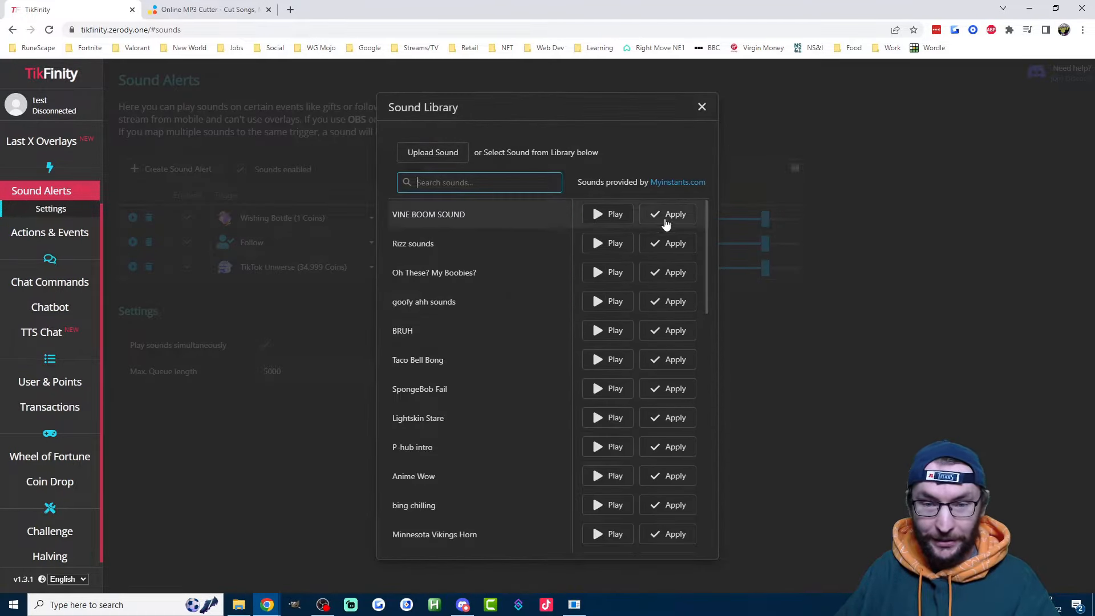
pyautogui.click(667, 218)
# Create a sound alert triggered by the Thumbs Up gift and apply the library sound Swag like Ohio to it
pyautogui.click(172, 176)
pyautogui.click(321, 218)
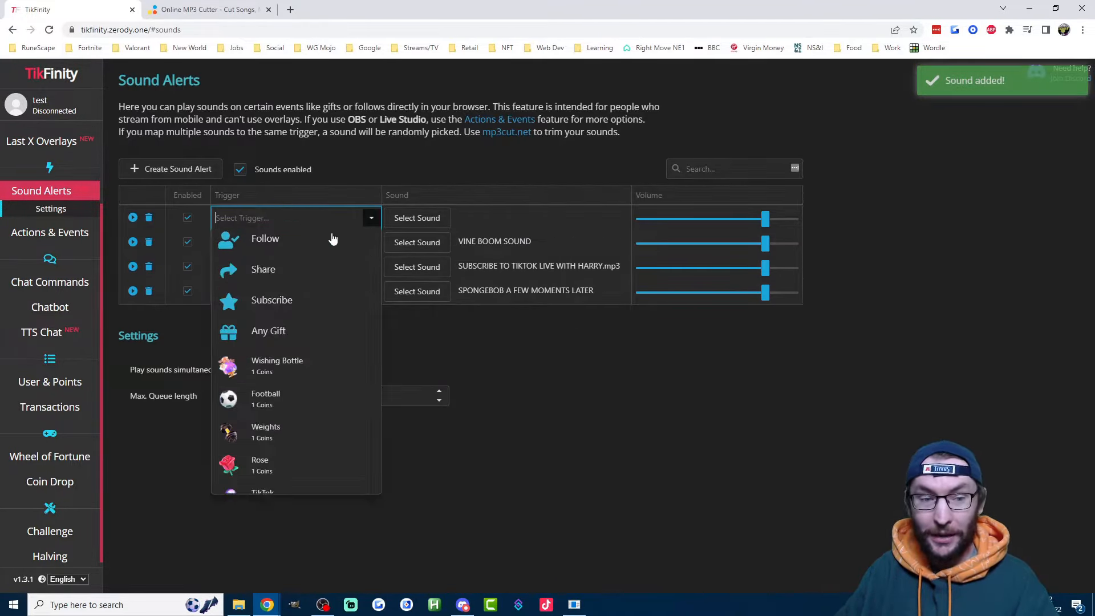
pyautogui.scroll(-5, 289, 371)
pyautogui.click(289, 370)
pyautogui.click(428, 228)
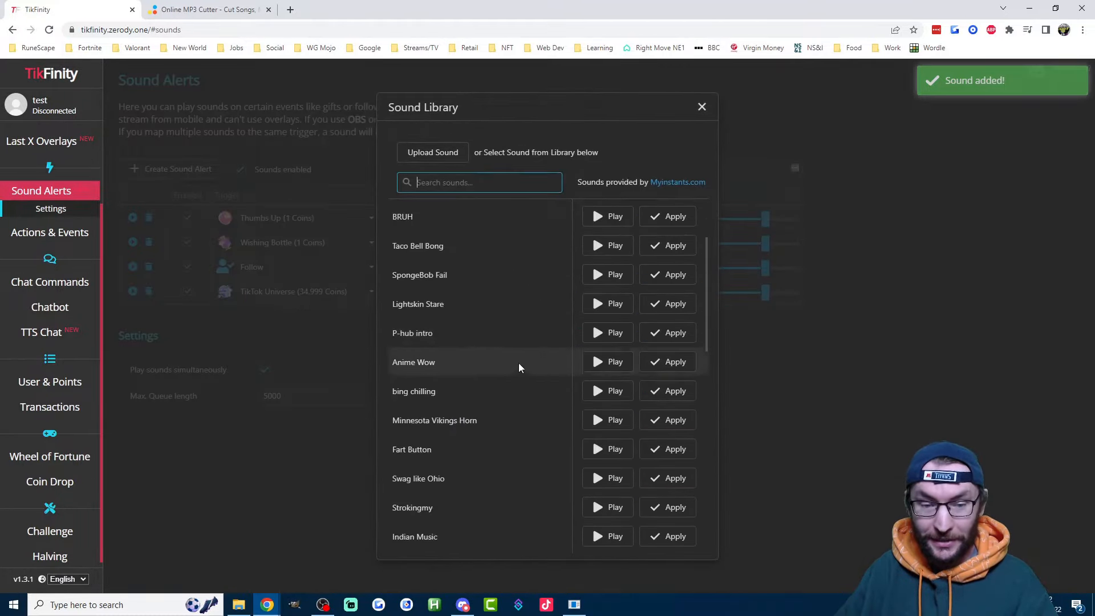
pyautogui.scroll(-2, 570, 376)
pyautogui.click(662, 365)
# Create a sound alert triggered by the Squirrel gift and apply the library sound IHAVEONECHANCE PACKING LOL to it
pyautogui.click(203, 169)
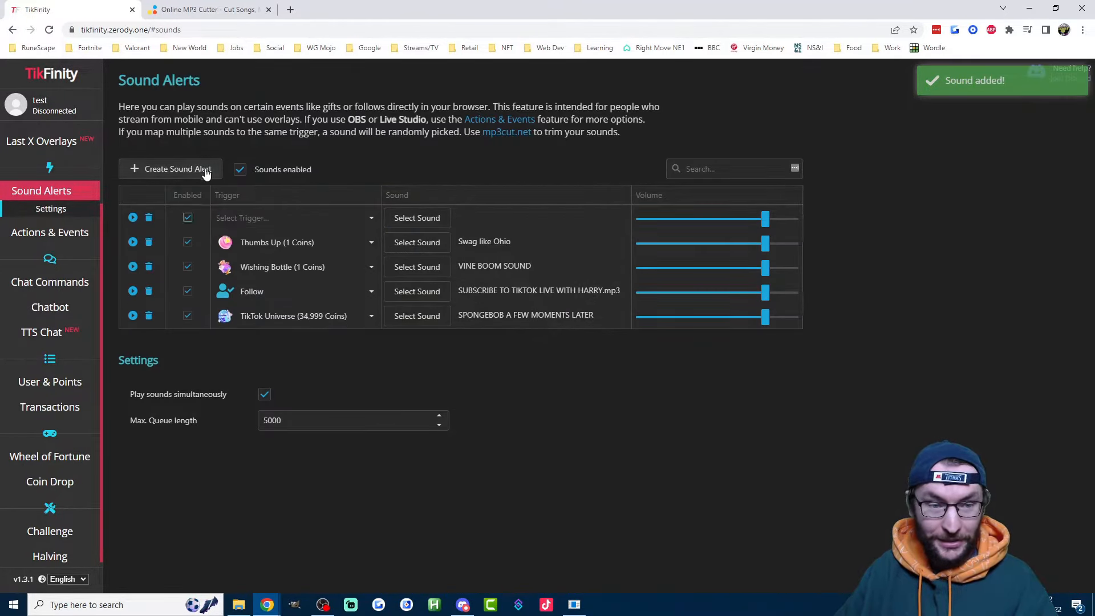
pyautogui.click(361, 220)
pyautogui.scroll(-3, 303, 378)
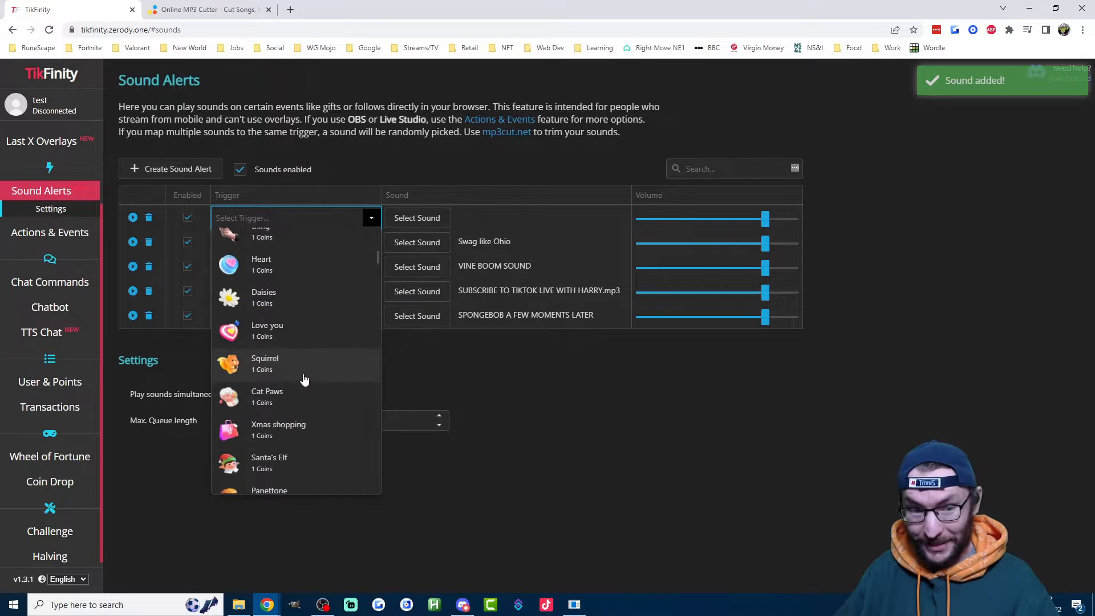
pyautogui.click(286, 360)
pyautogui.scroll(-4, 562, 381)
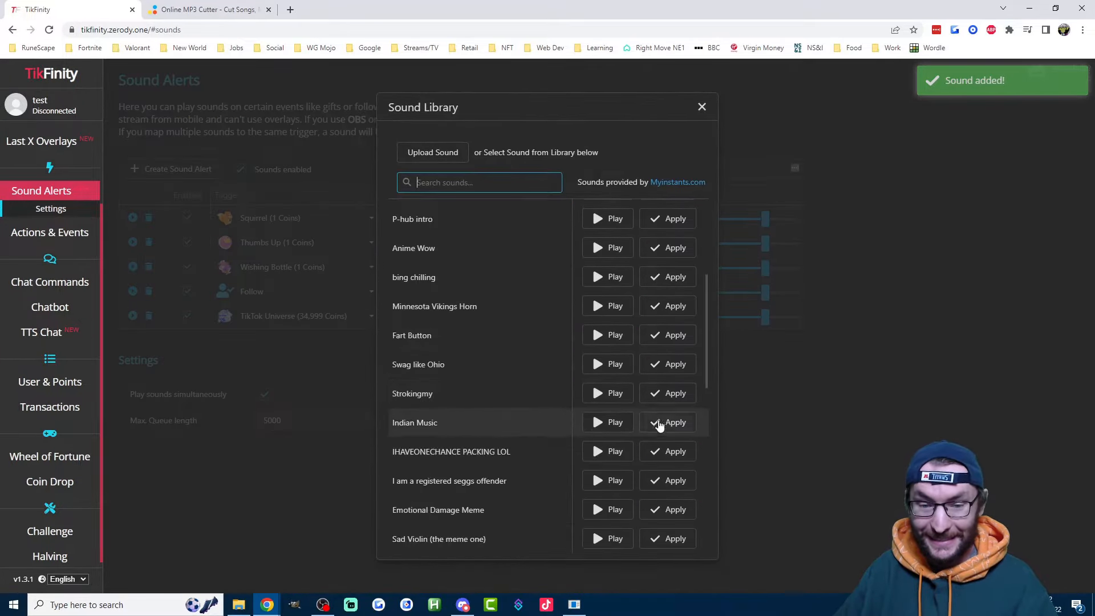
pyautogui.click(666, 420)
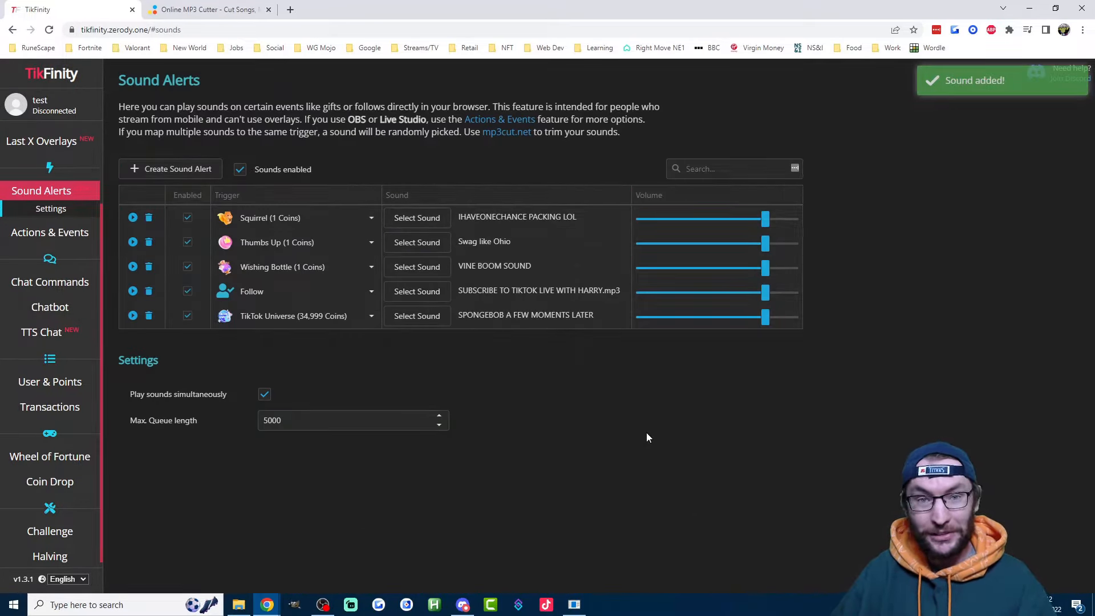
# Try to create another sound alert and decline the offered TikFinity Pro upgrade
pyautogui.click(194, 170)
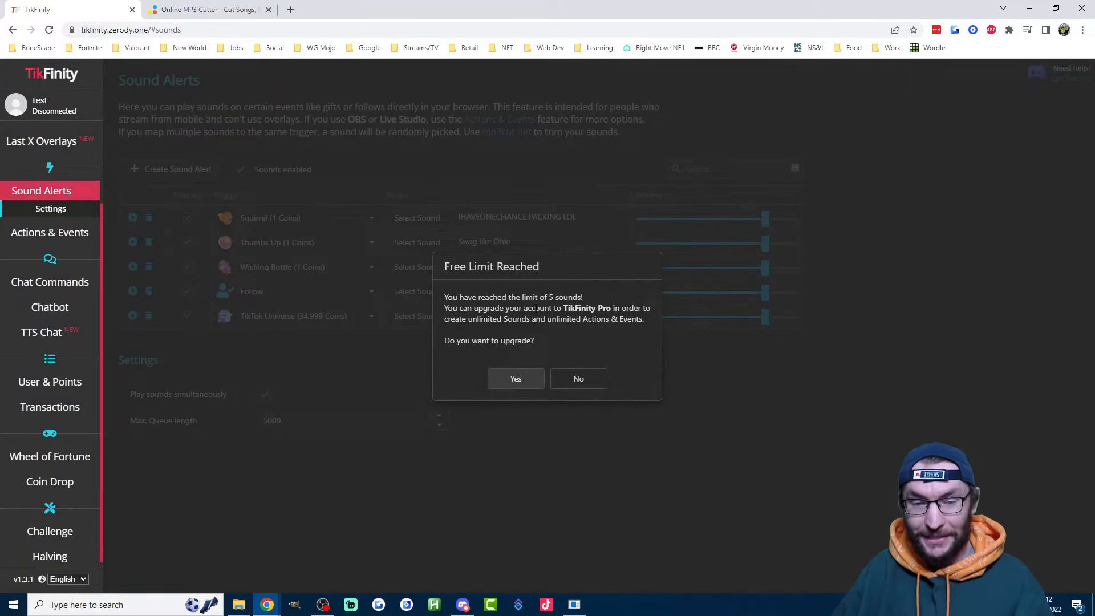
pyautogui.moveTo(563, 308); pyautogui.dragTo(611, 308)
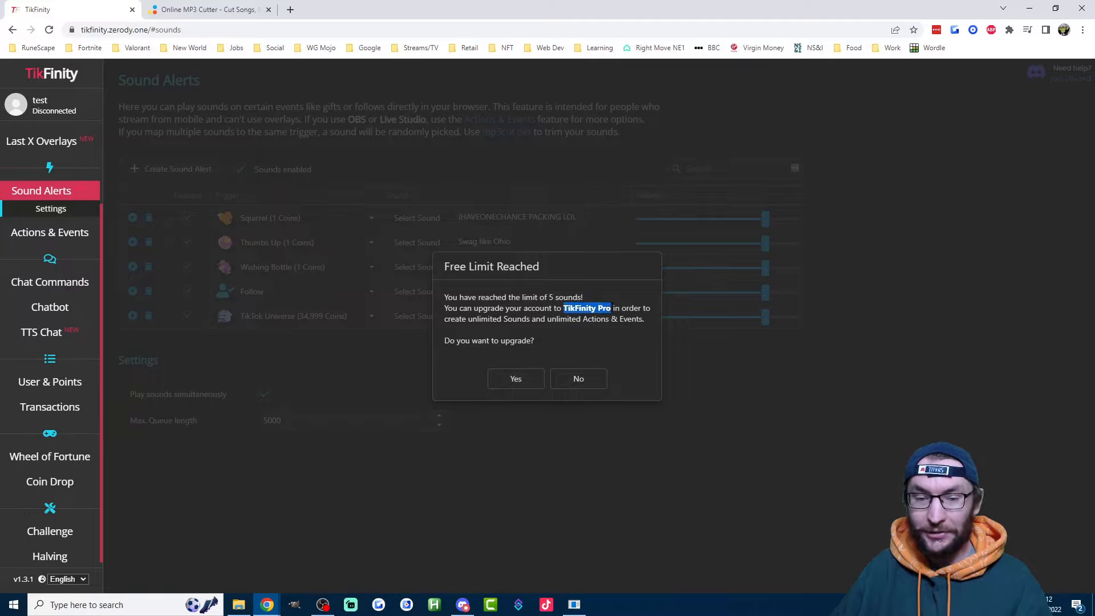
pyautogui.click(611, 308)
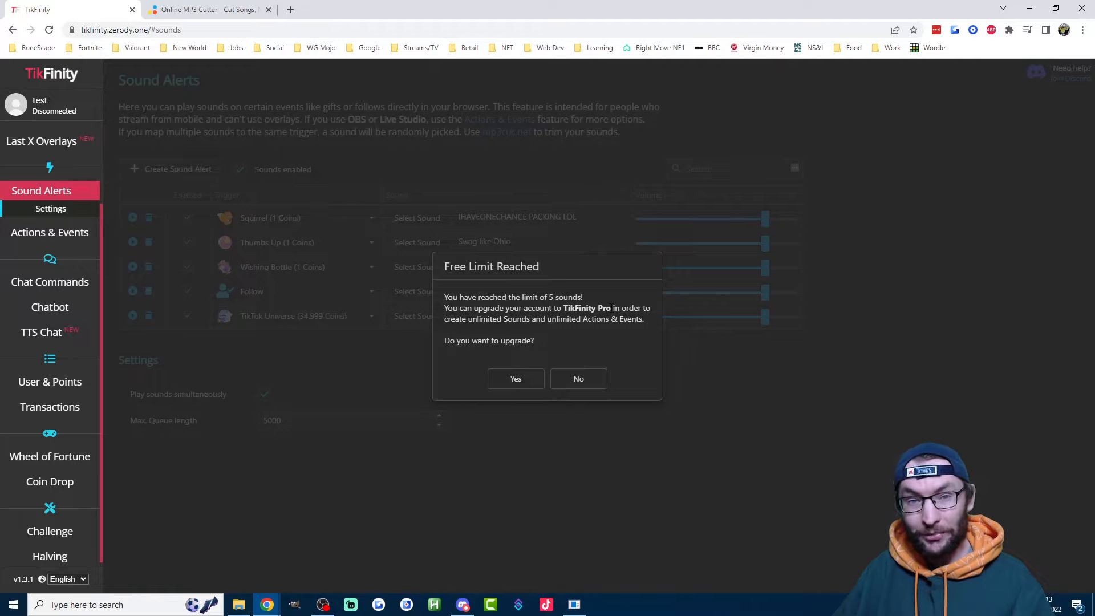
pyautogui.scroll(2, 9, 302)
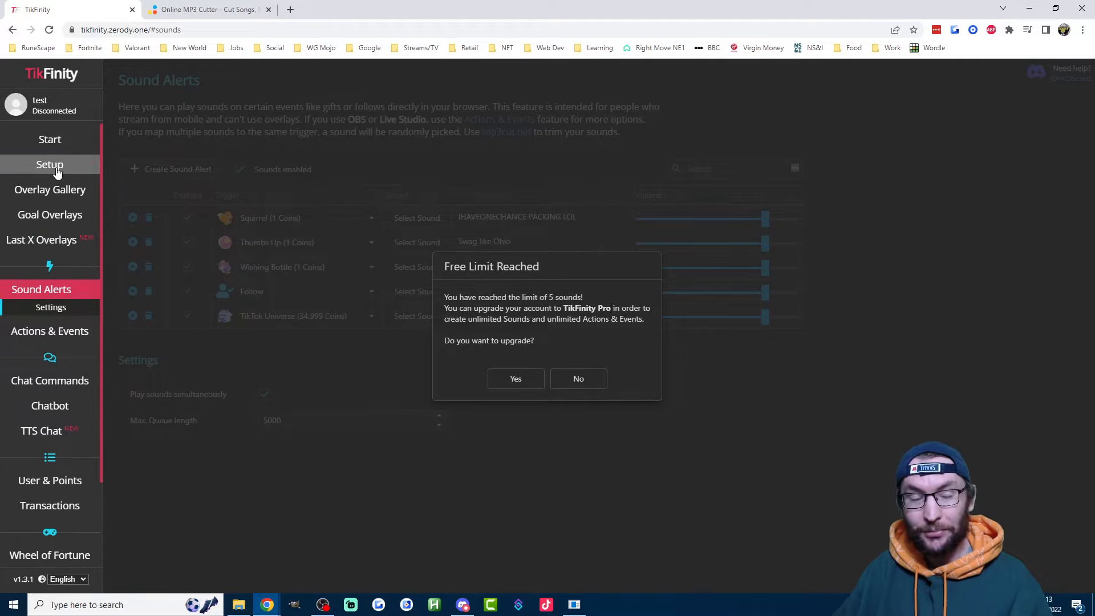
pyautogui.click(588, 387)
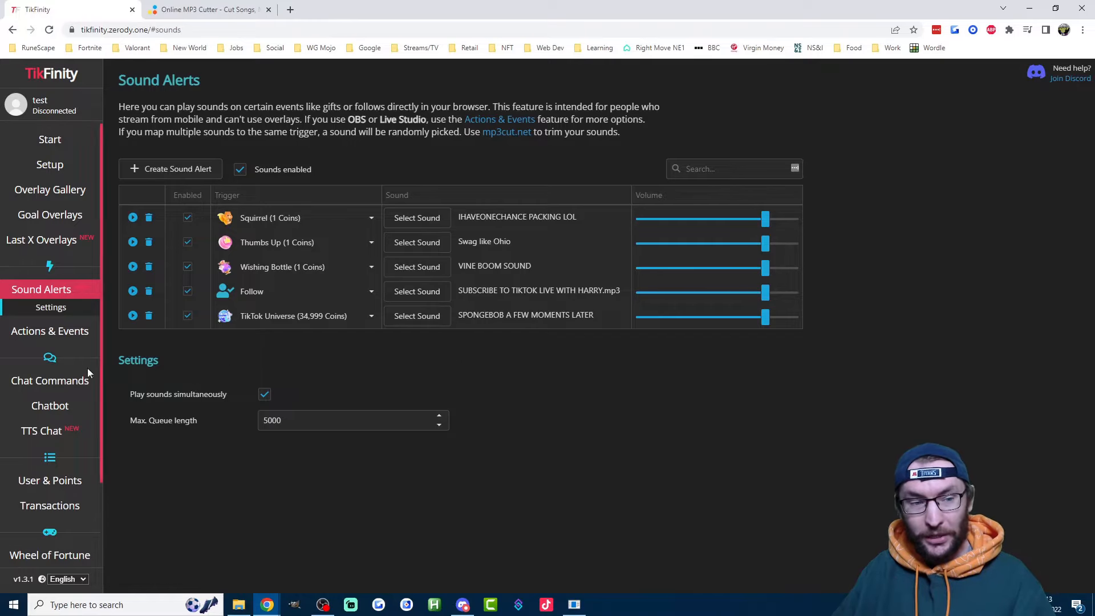
# Create a new action in Actions & Events named "Spongebob sound" and enable Play Audio for it
pyautogui.click(66, 329)
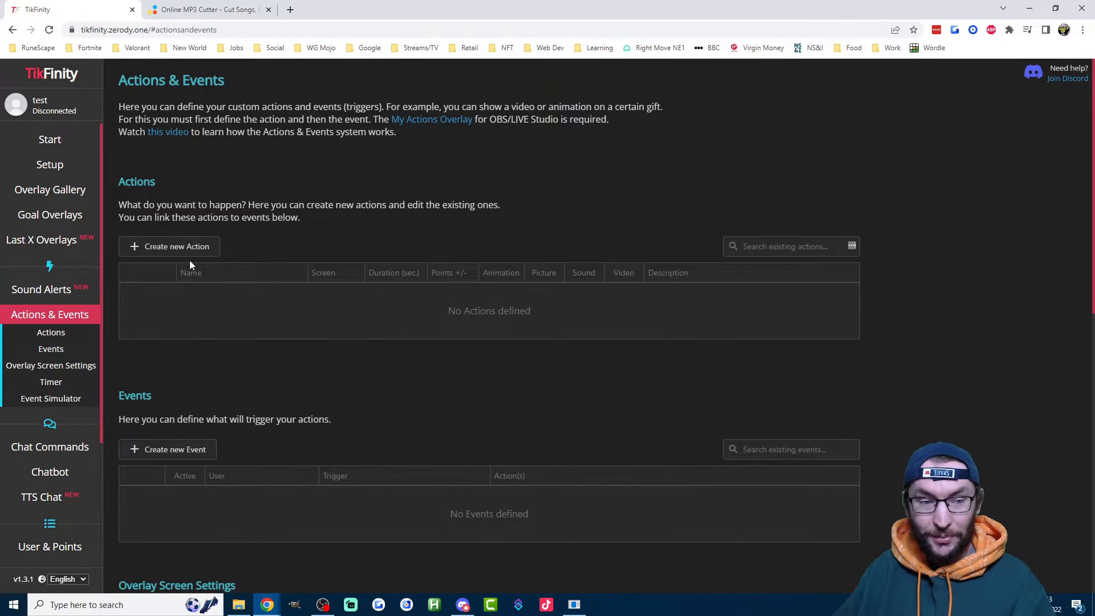
pyautogui.click(193, 250)
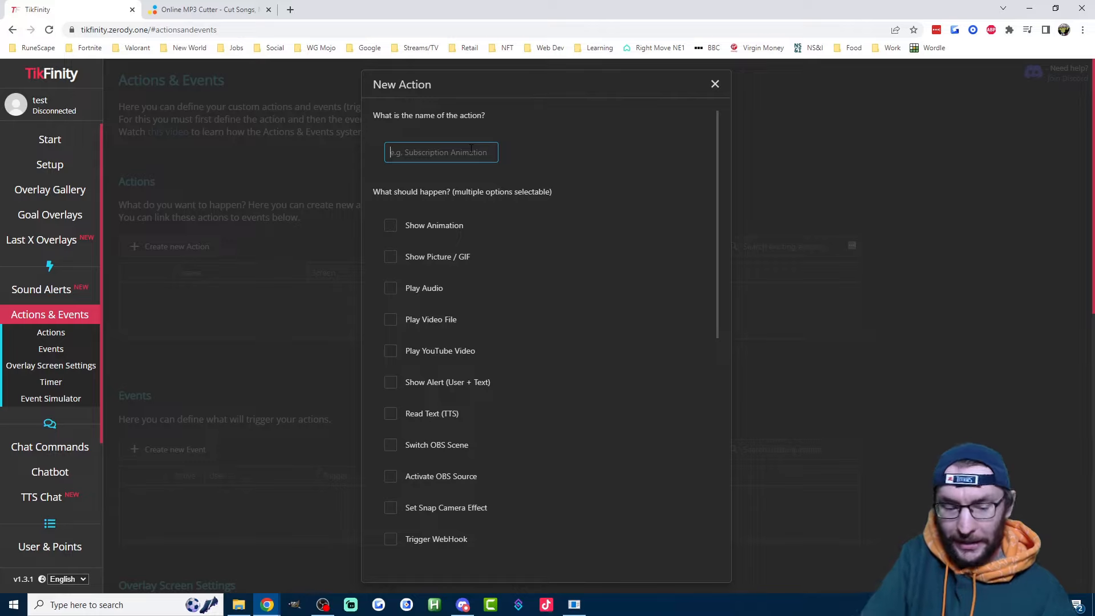
pyautogui.write('Spon')
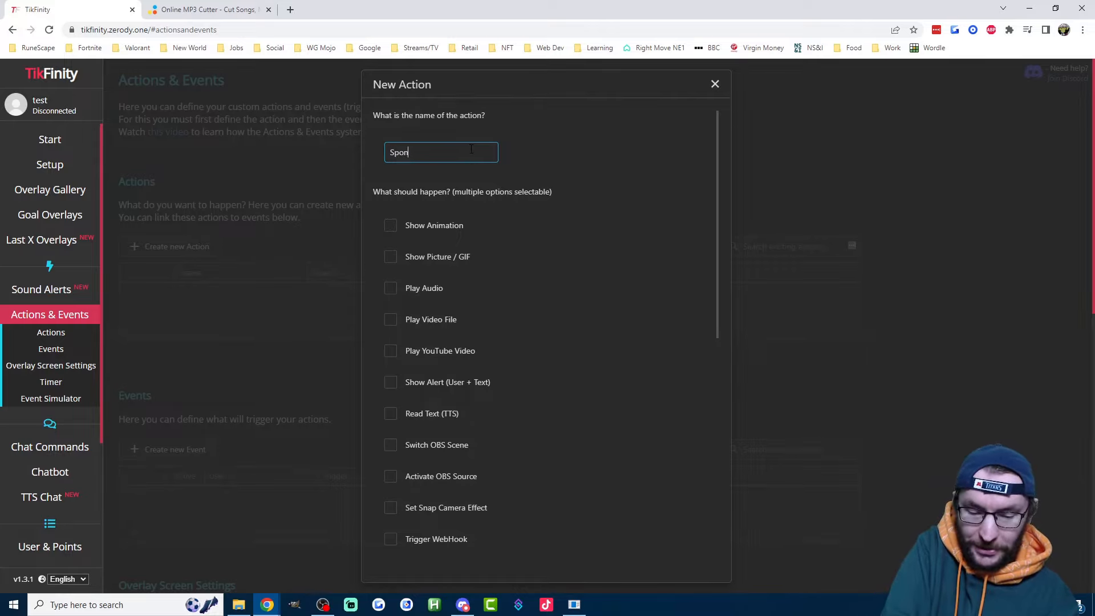
pyautogui.write('gebob sound')
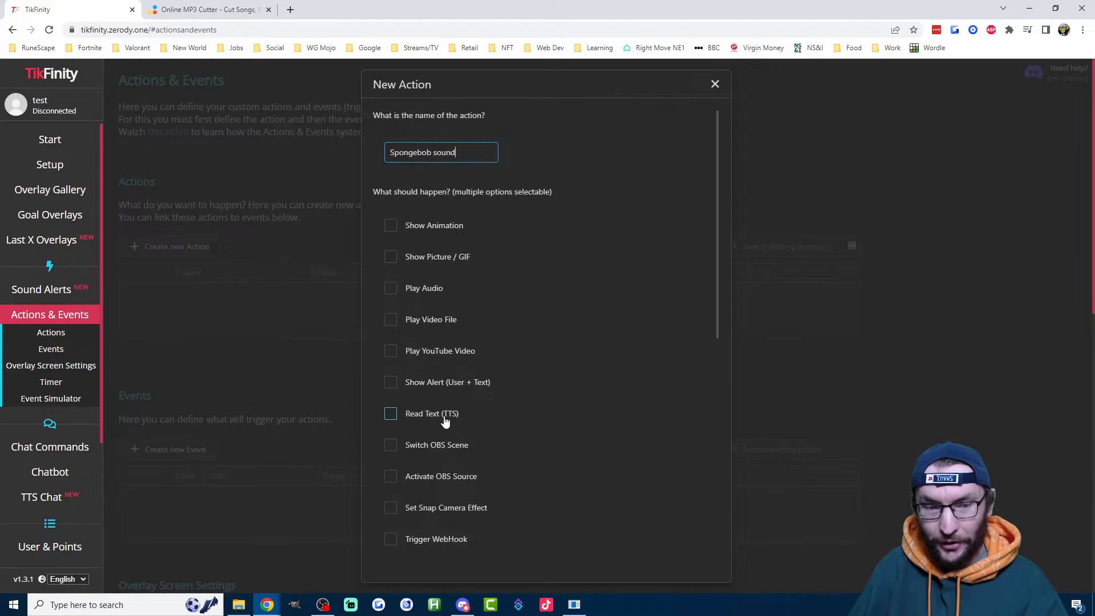
pyautogui.click(399, 293)
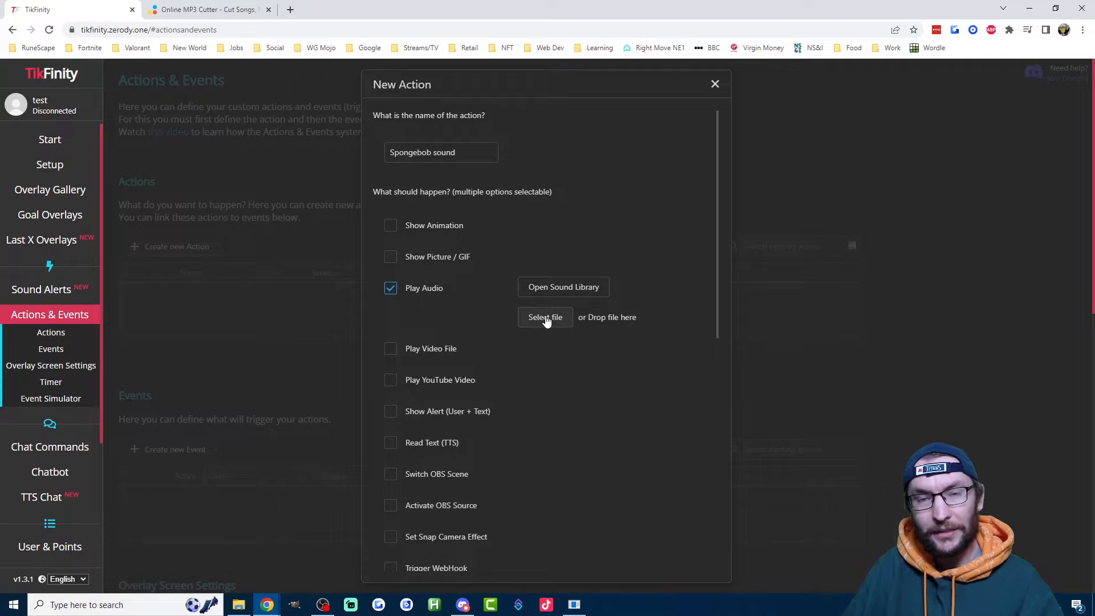
# Search the sound library for "spongebob" and apply SpongeBob Fail as the action's audio
pyautogui.click(564, 289)
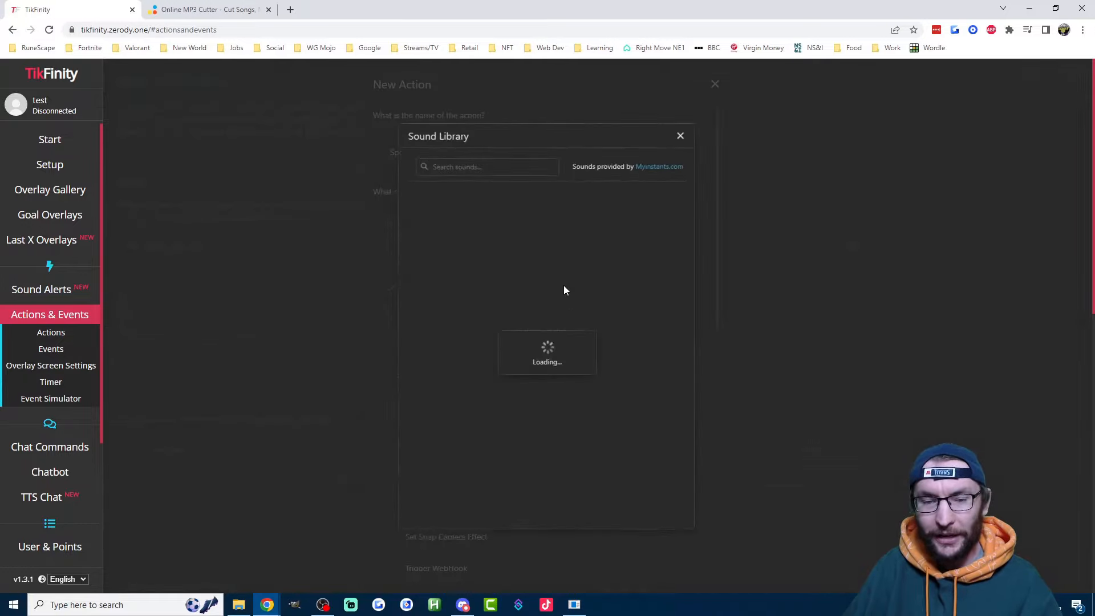
pyautogui.write('spongebob')
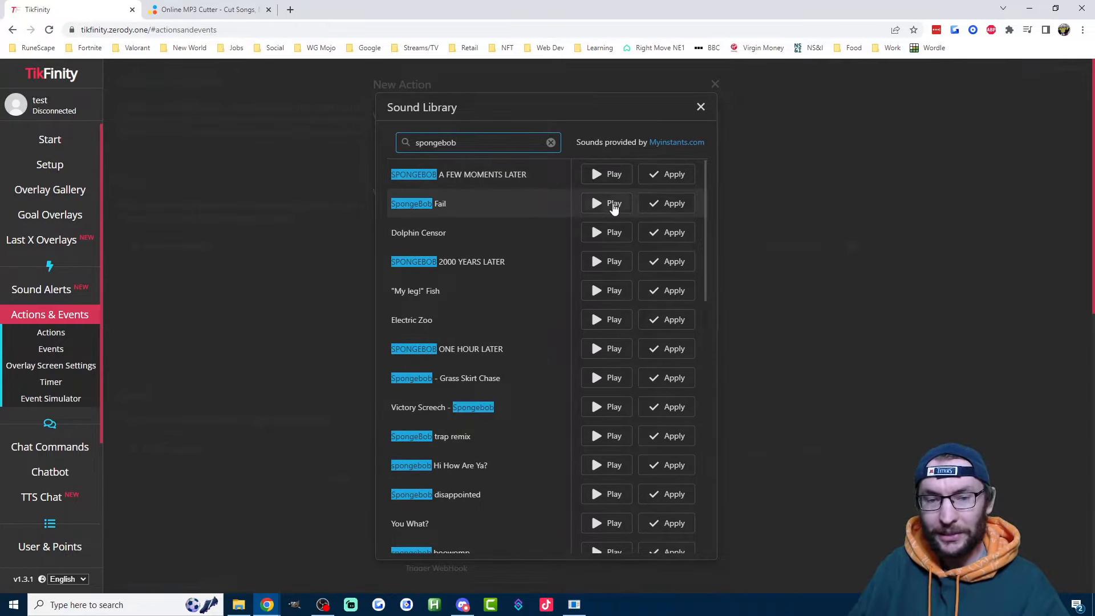
pyautogui.click(655, 204)
# Review the new action's options and display duration, enable Repeat with gift combos, and save the action
pyautogui.scroll(-6, 500, 391)
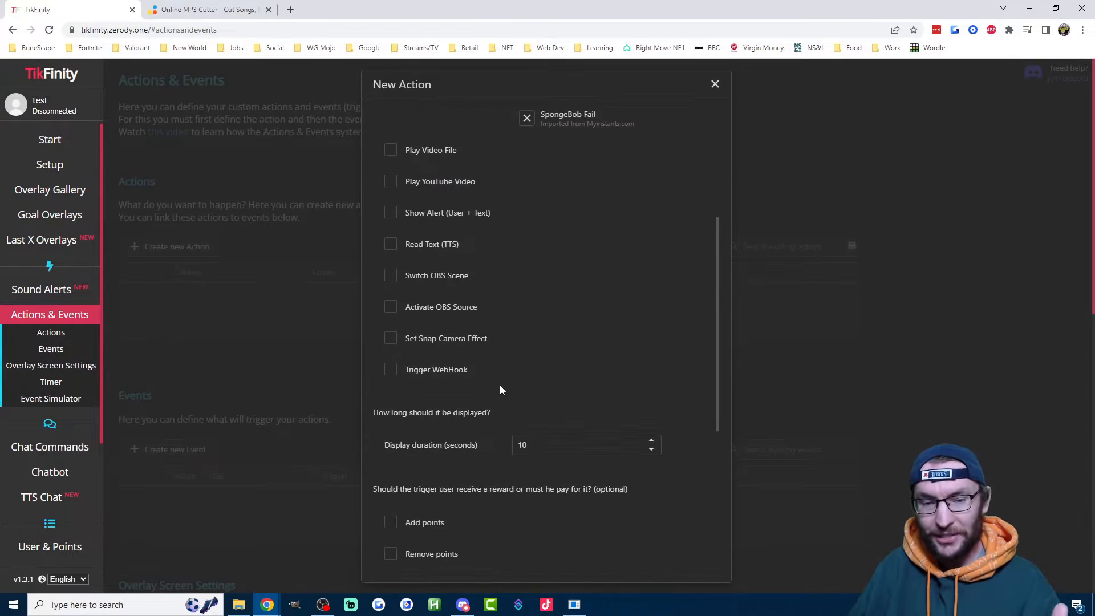
pyautogui.scroll(7, 518, 291)
pyautogui.scroll(-6, 513, 285)
pyautogui.scroll(-5, 510, 279)
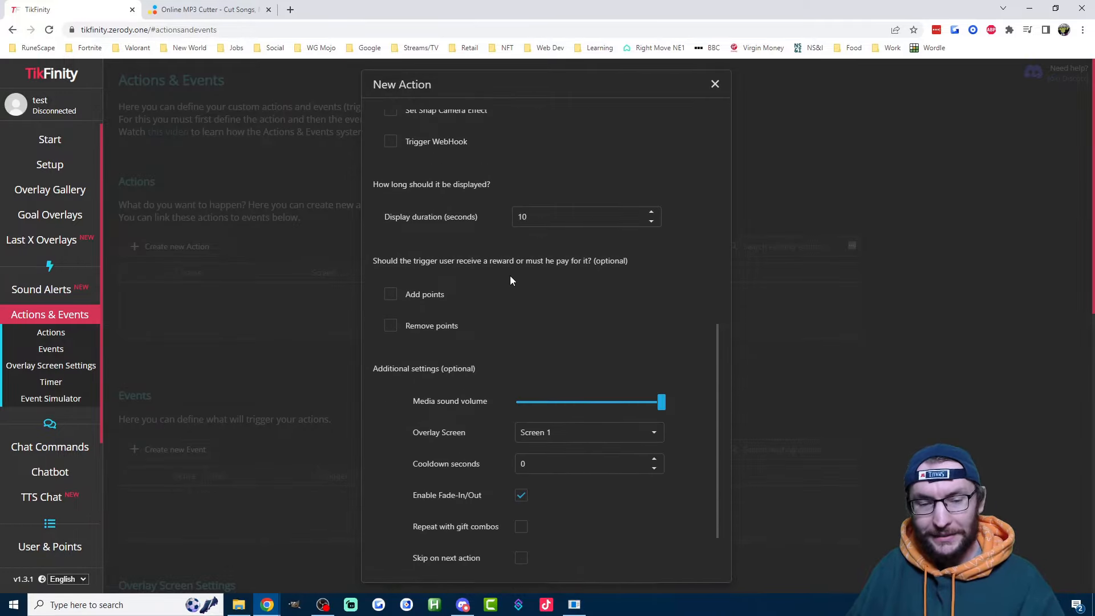
pyautogui.scroll(6, 516, 285)
pyautogui.scroll(-1, 522, 288)
pyautogui.scroll(-1, 533, 286)
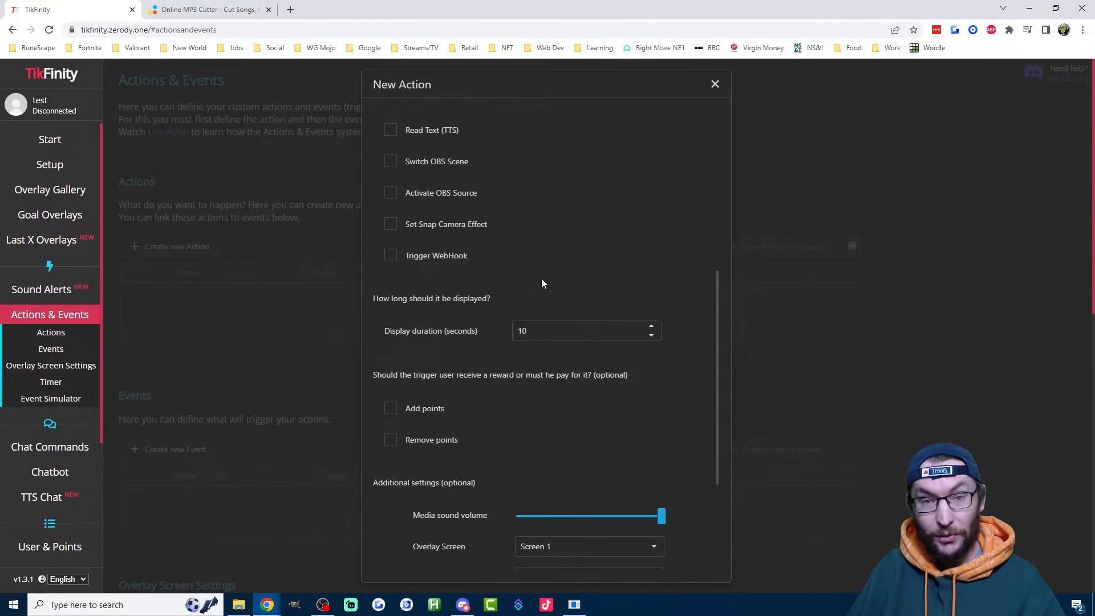
pyautogui.scroll(-1, 558, 291)
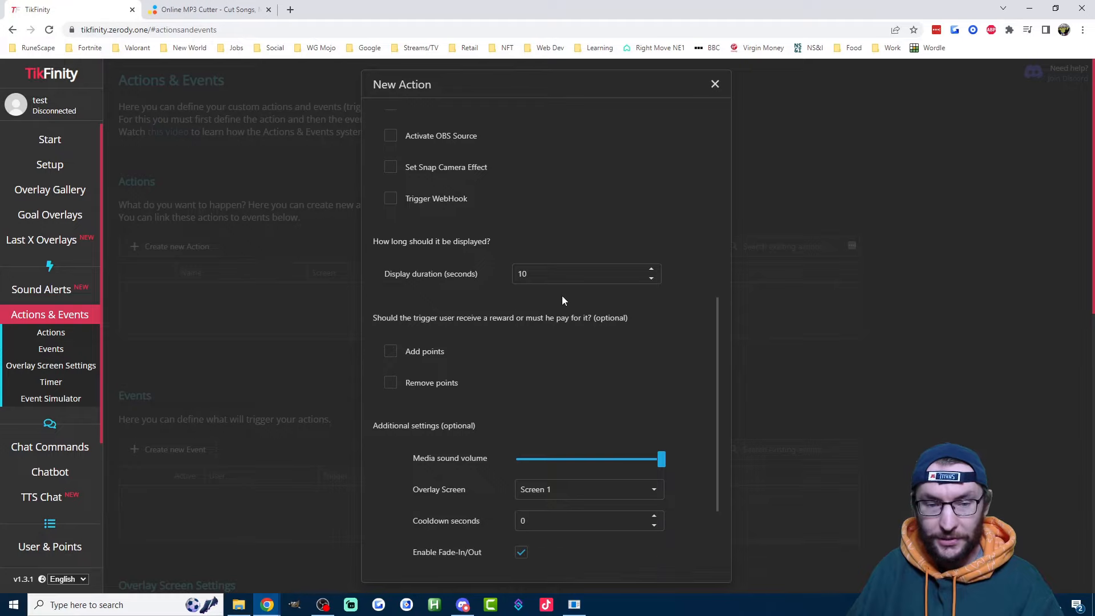
pyautogui.click(545, 271)
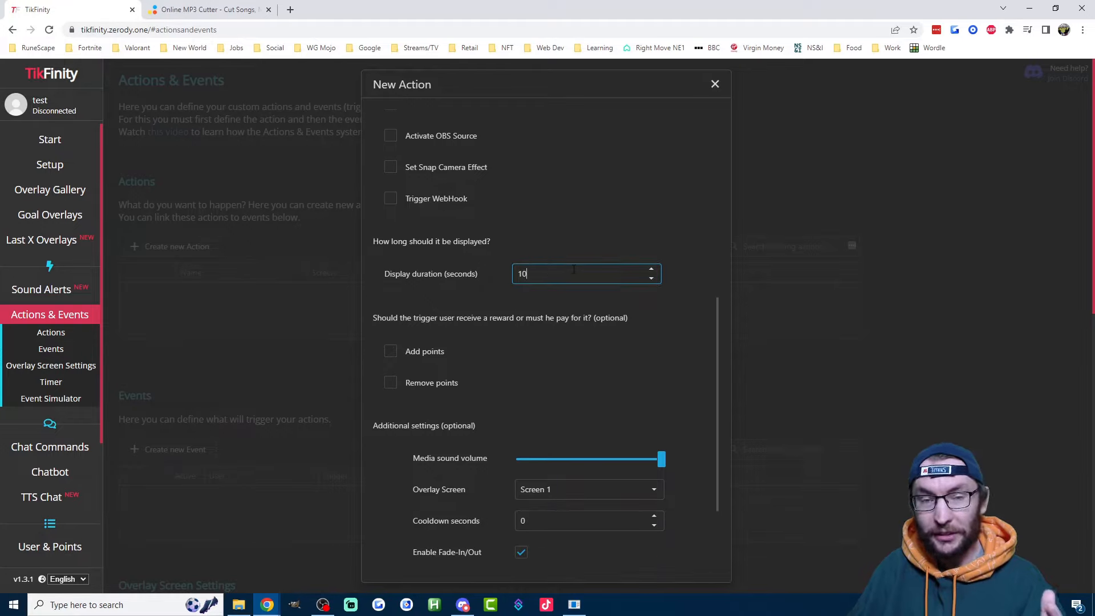
pyautogui.scroll(-2, 547, 399)
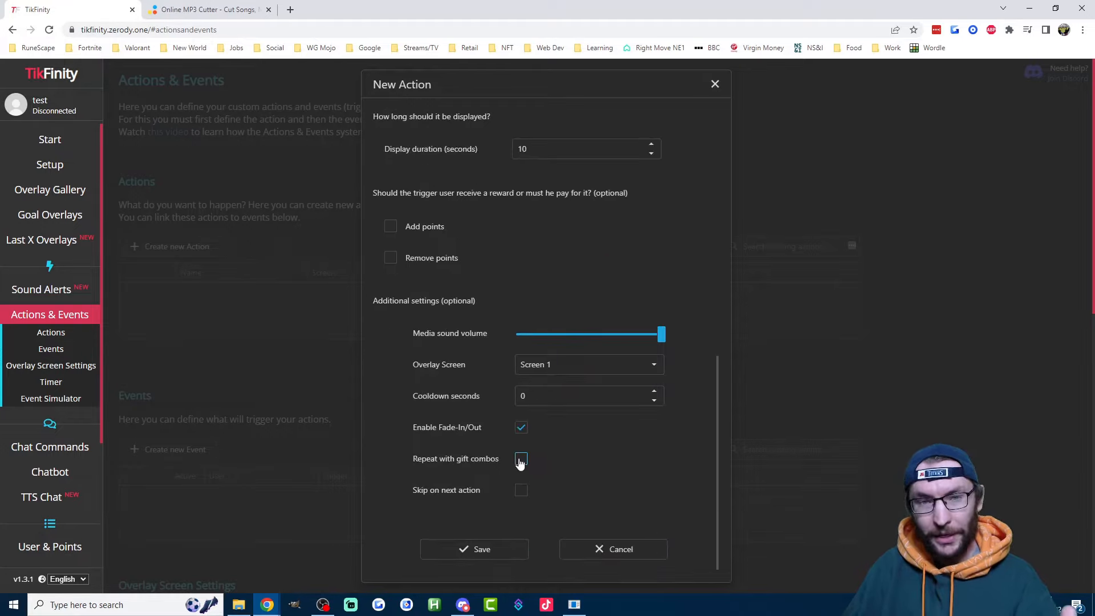
pyautogui.click(520, 460)
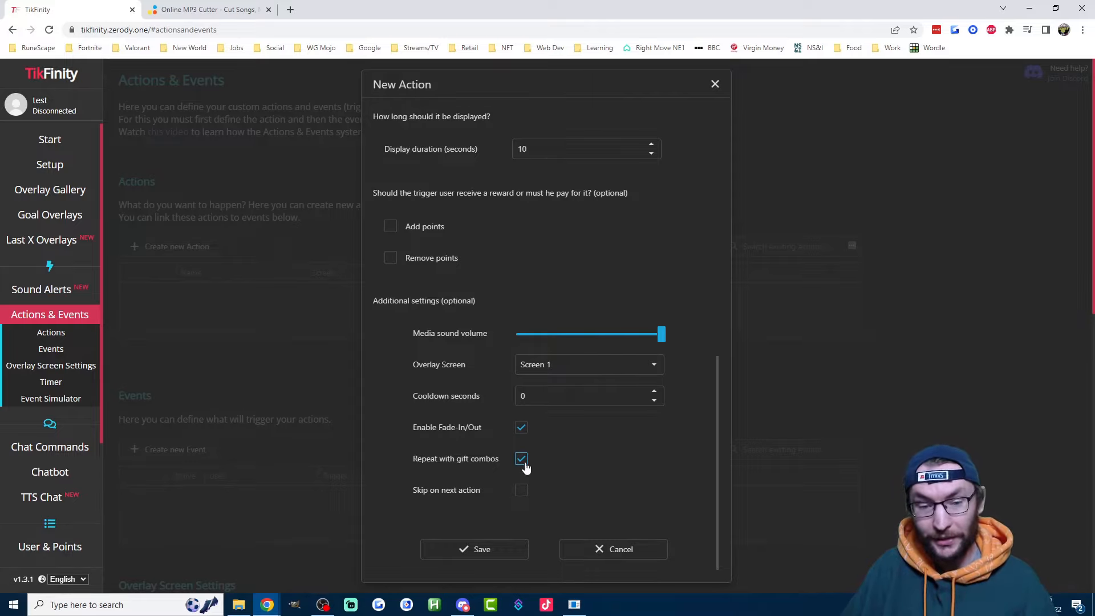
pyautogui.click(494, 549)
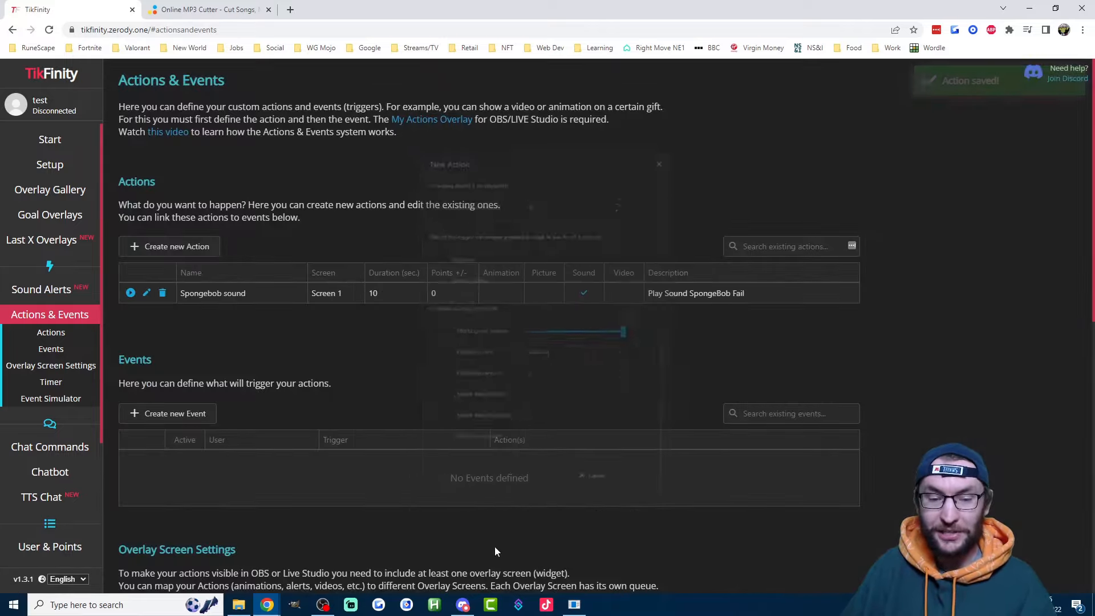
# Create a new event triggered by sending a specific gift and choose the Star gift
pyautogui.click(190, 411)
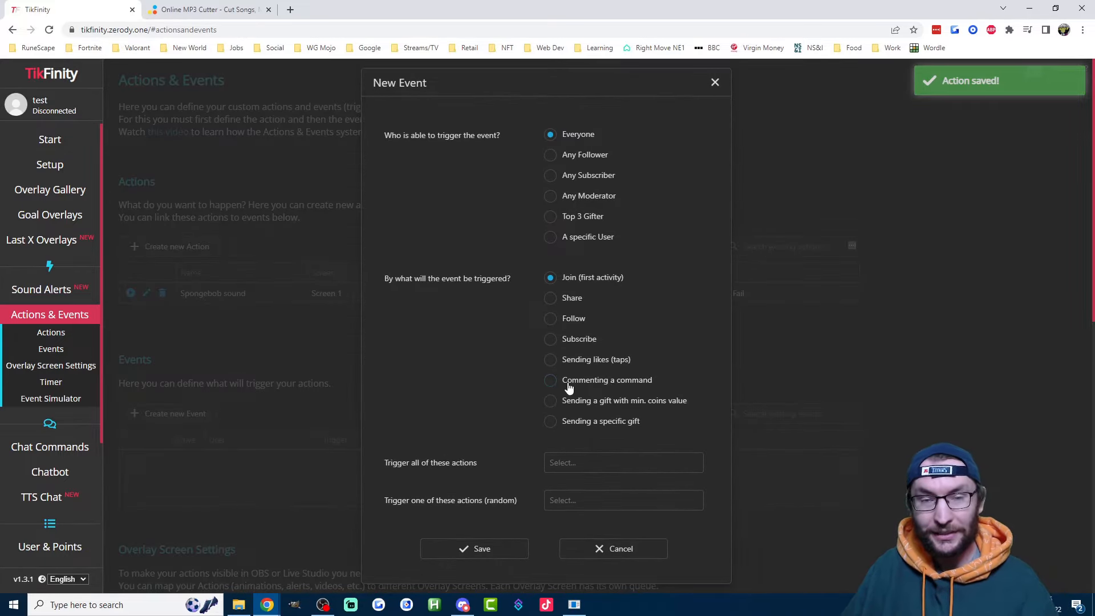
pyautogui.click(563, 425)
pyautogui.scroll(-1, 633, 384)
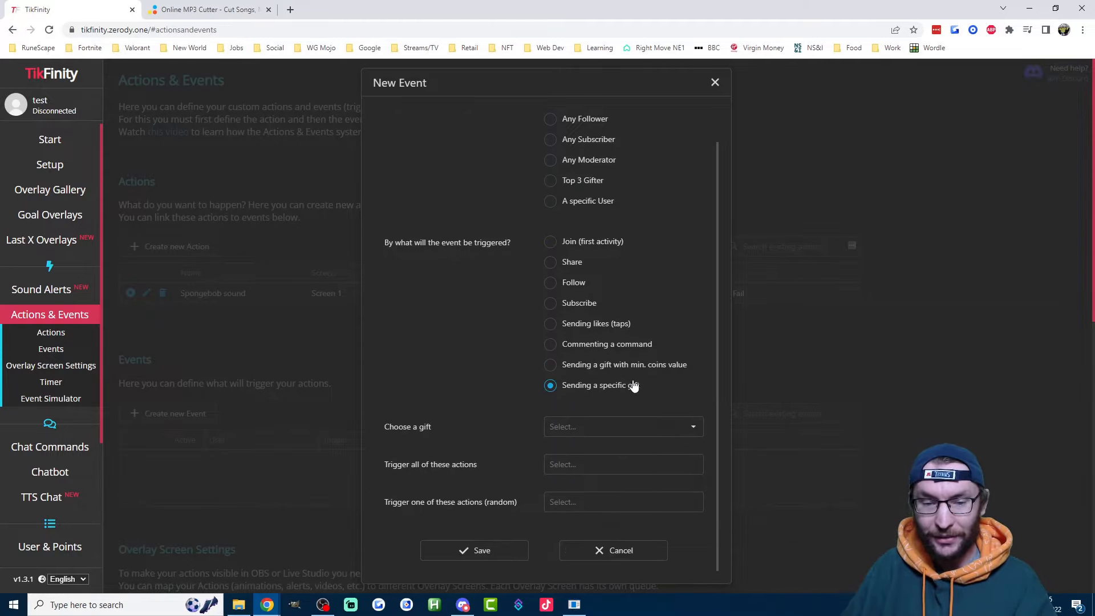
pyautogui.click(647, 425)
pyautogui.scroll(-10, 627, 379)
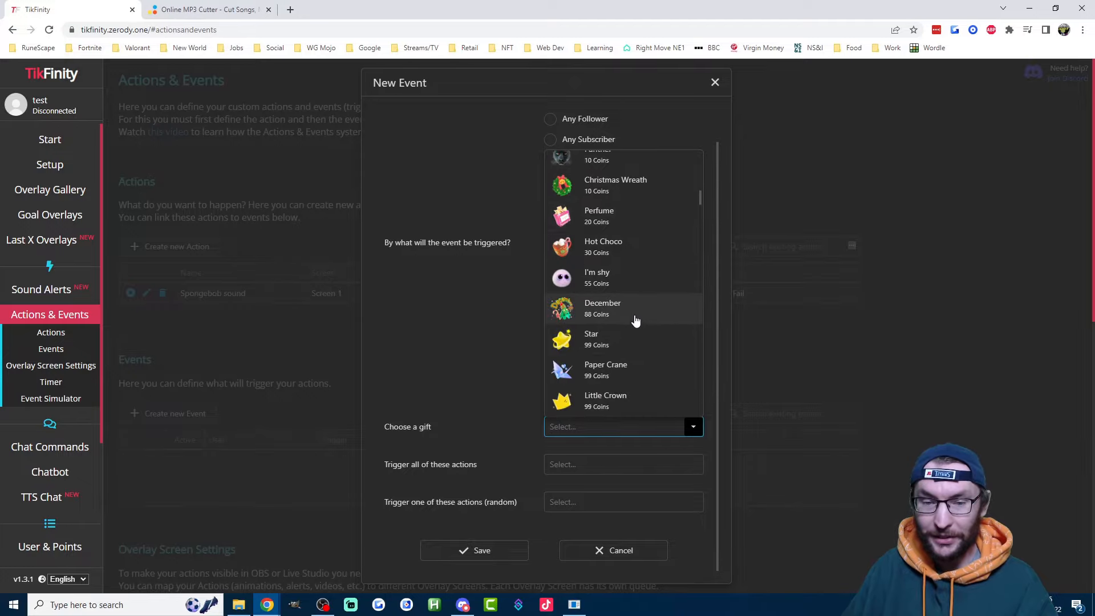
pyautogui.click(610, 337)
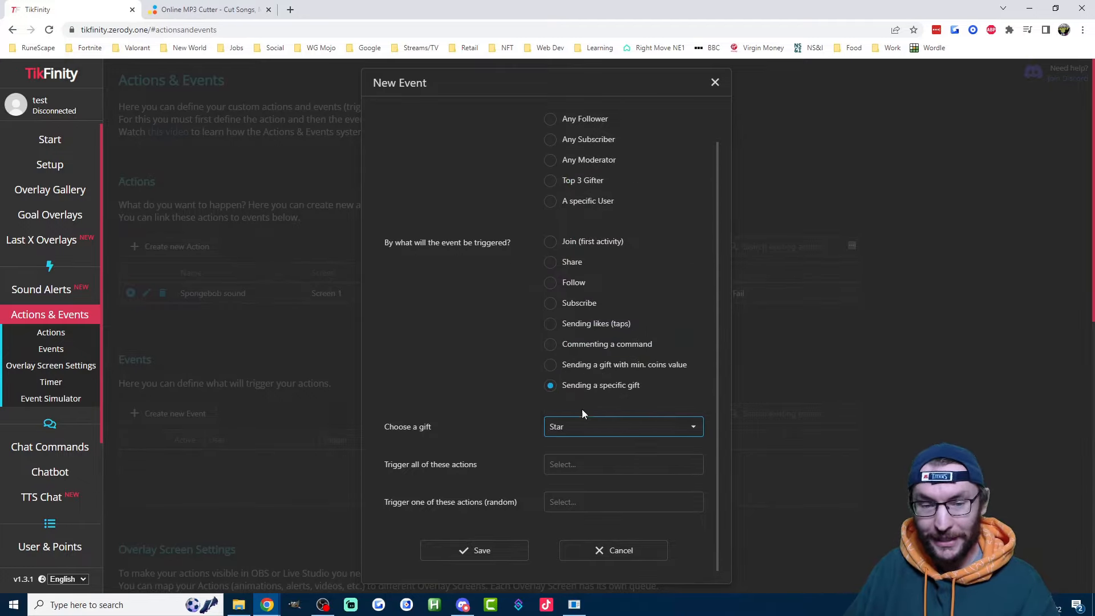
# Assign the Spongebob sound action to the new event under Trigger all of these actions
pyautogui.moveTo(498, 426); pyautogui.dragTo(415, 437)
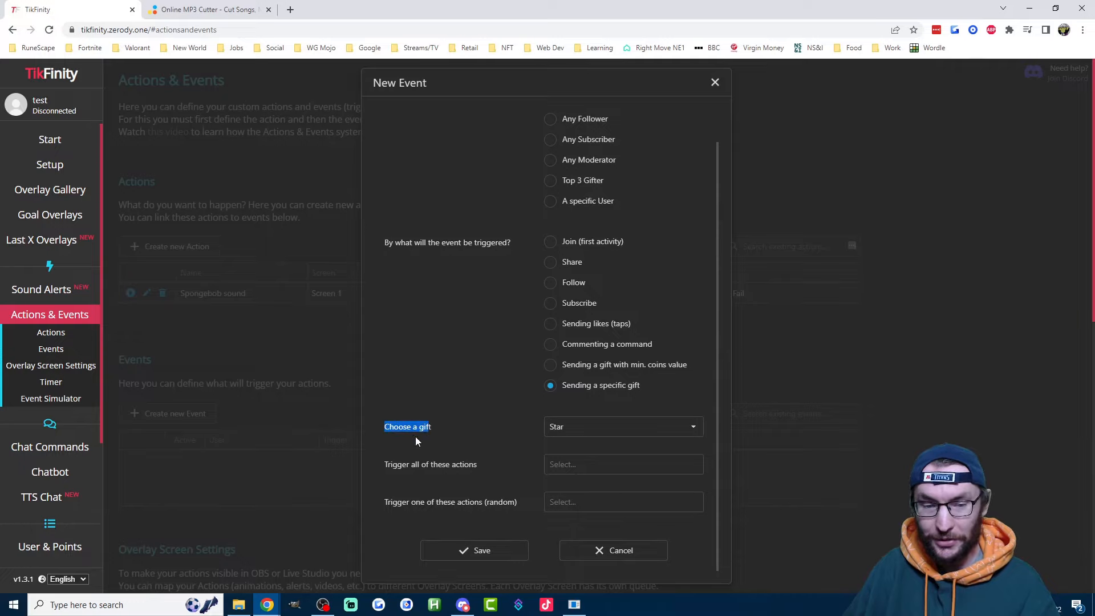
pyautogui.moveTo(492, 466); pyautogui.dragTo(378, 470)
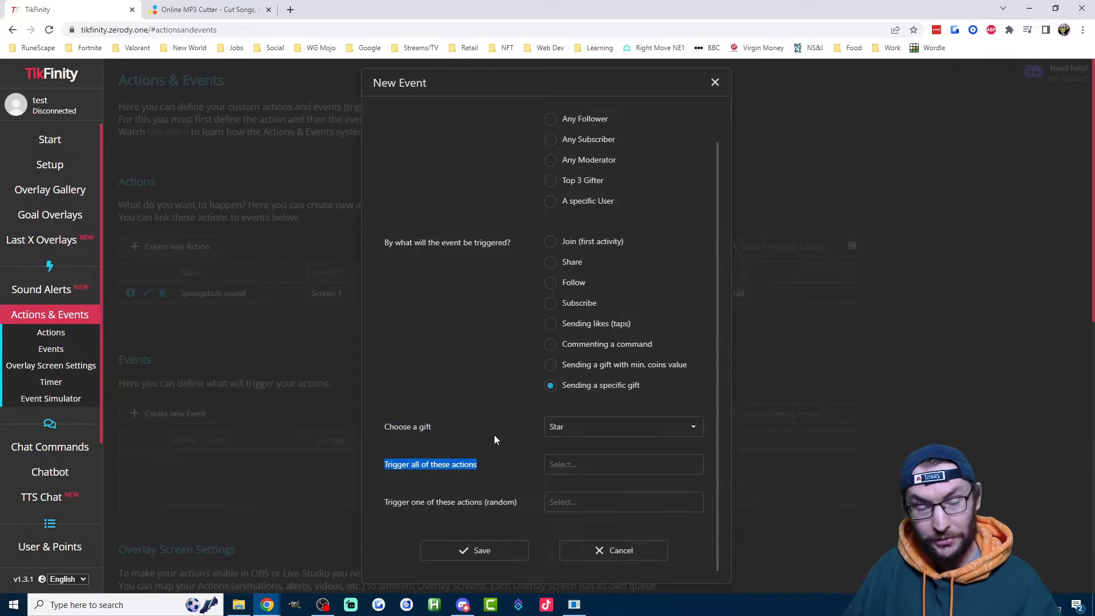
pyautogui.click(582, 464)
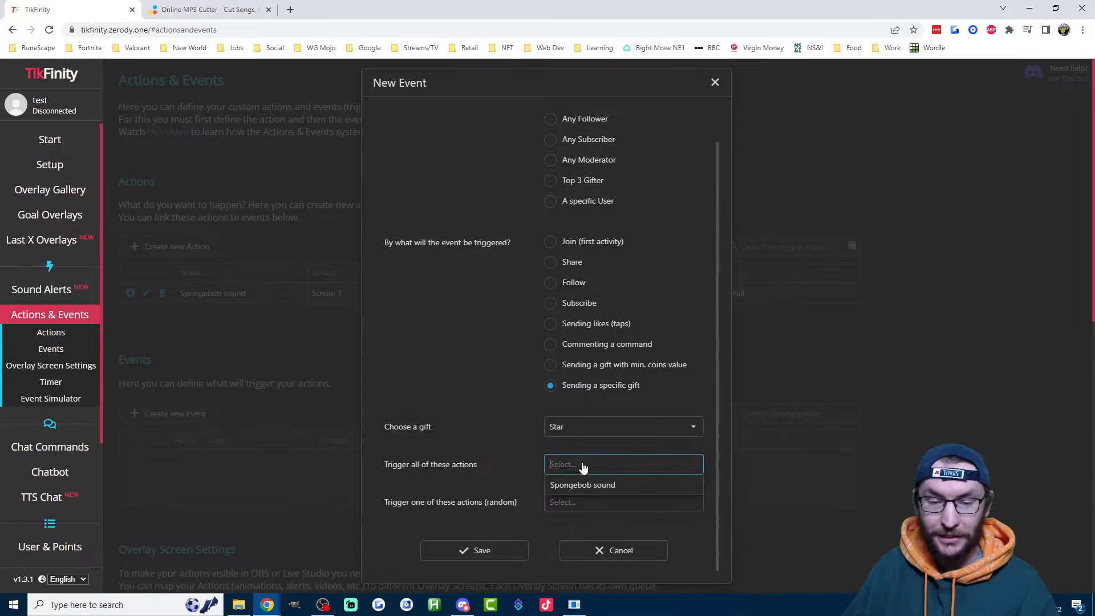
pyautogui.click(570, 484)
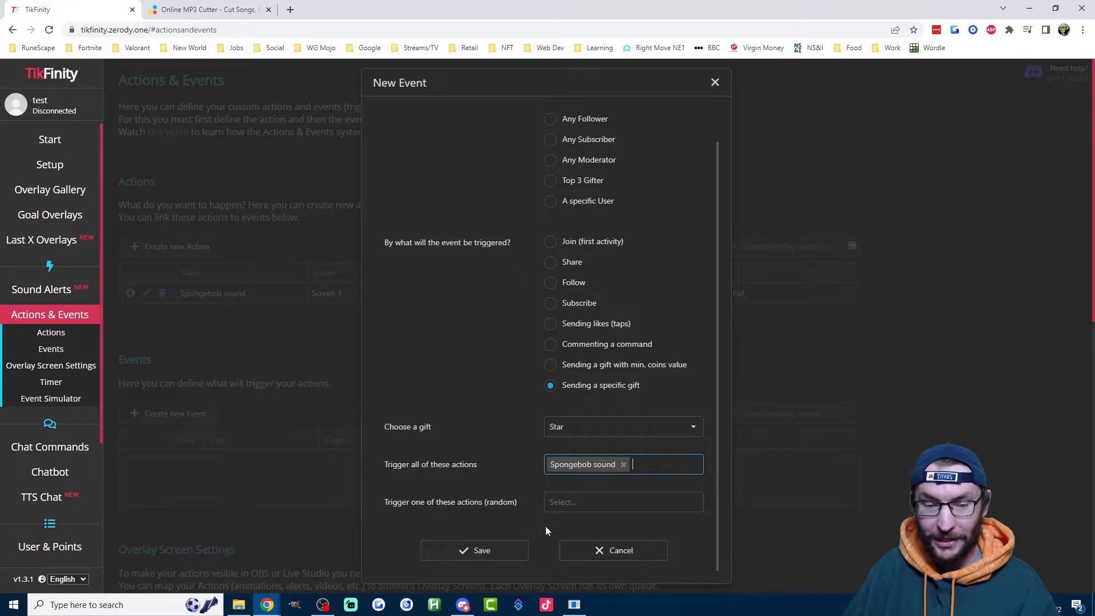
pyautogui.moveTo(484, 503); pyautogui.dragTo(412, 504)
pyautogui.click(456, 503)
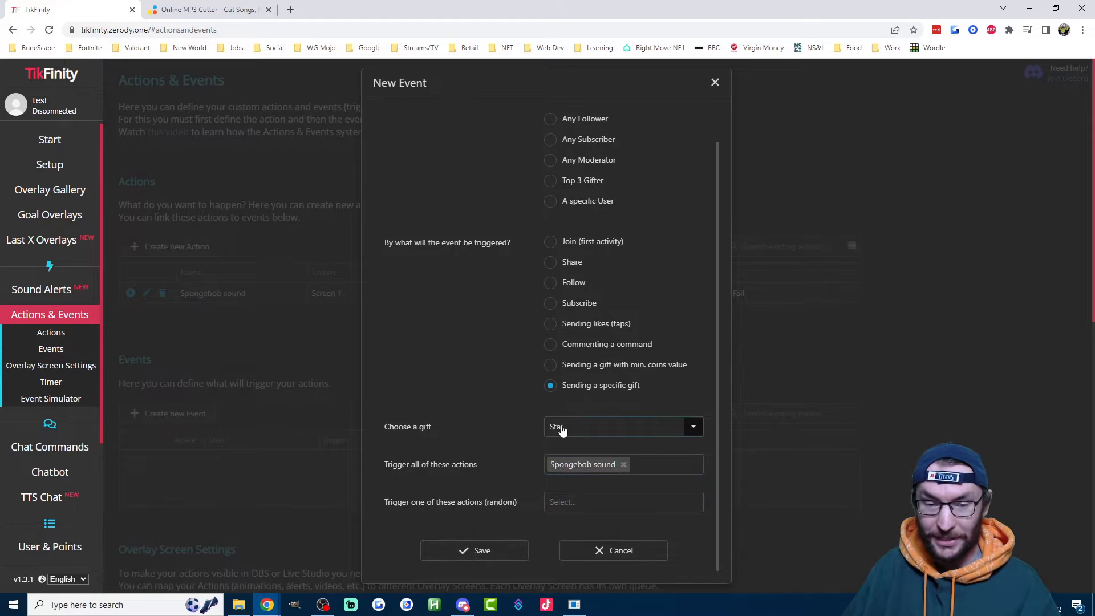
# Check the actions available for random triggering without choosing one, and save the new Star gift event
pyautogui.click(584, 503)
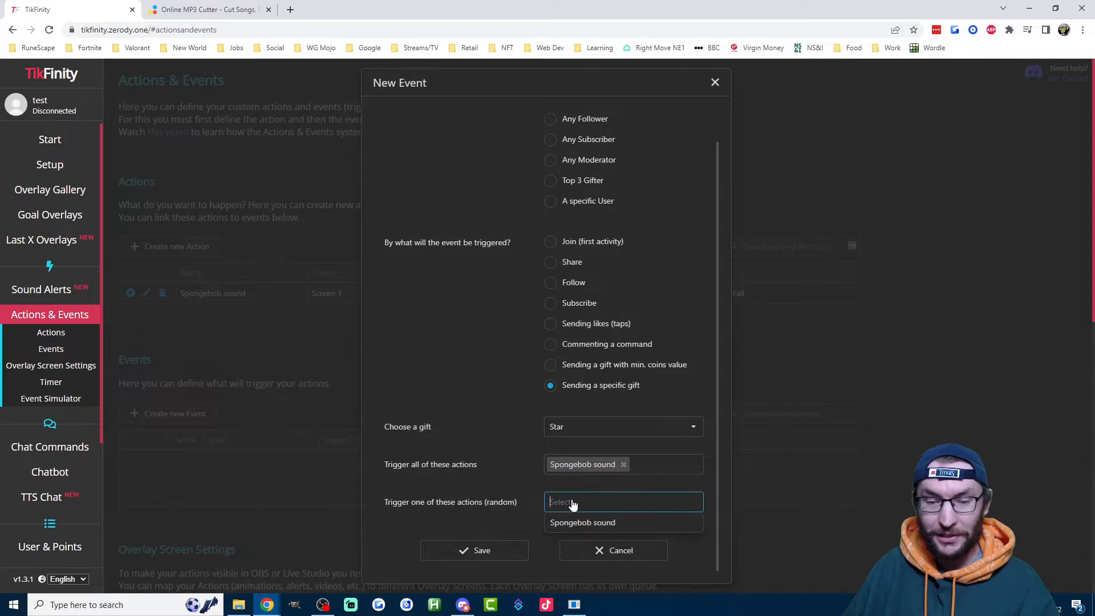
pyautogui.click(485, 523)
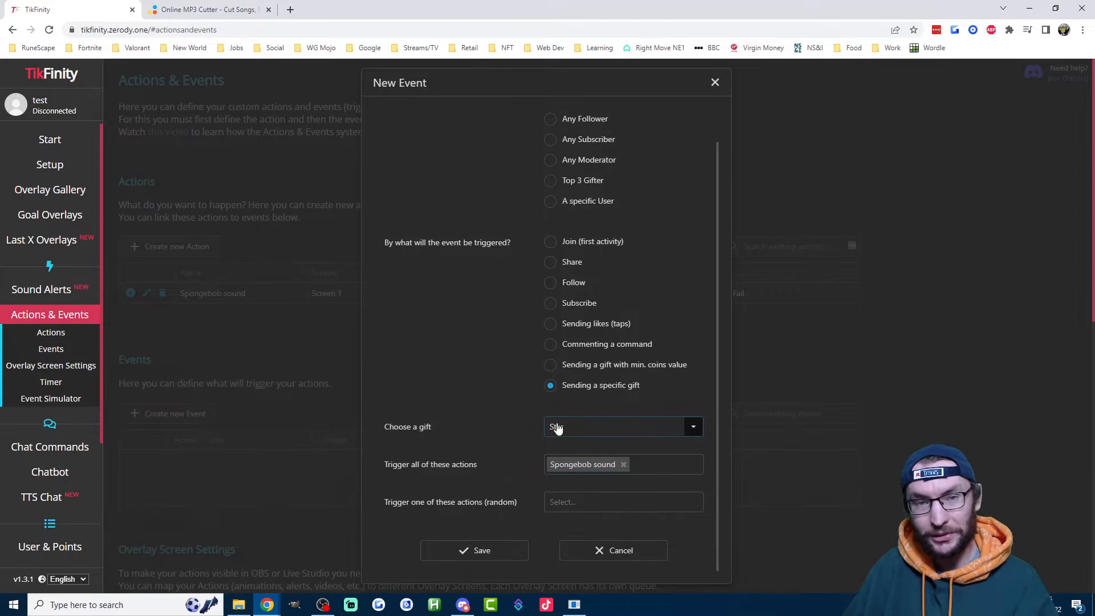
pyautogui.click(489, 552)
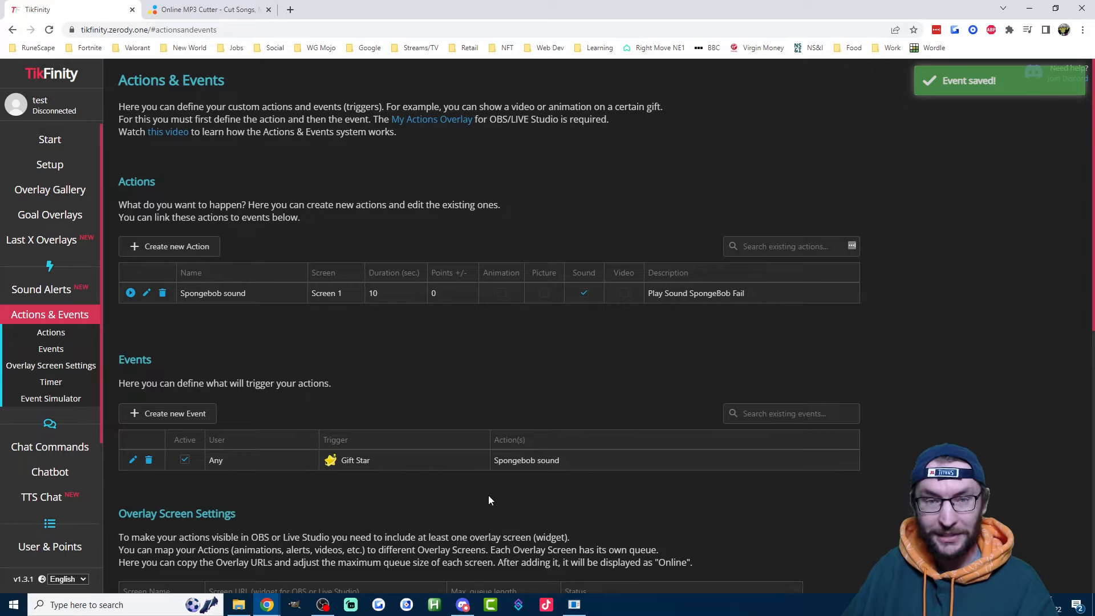
# Copy the Screen 1 overlay URL from Overlay Screen Settings for use as a browser or link source
pyautogui.scroll(-2, 490, 490)
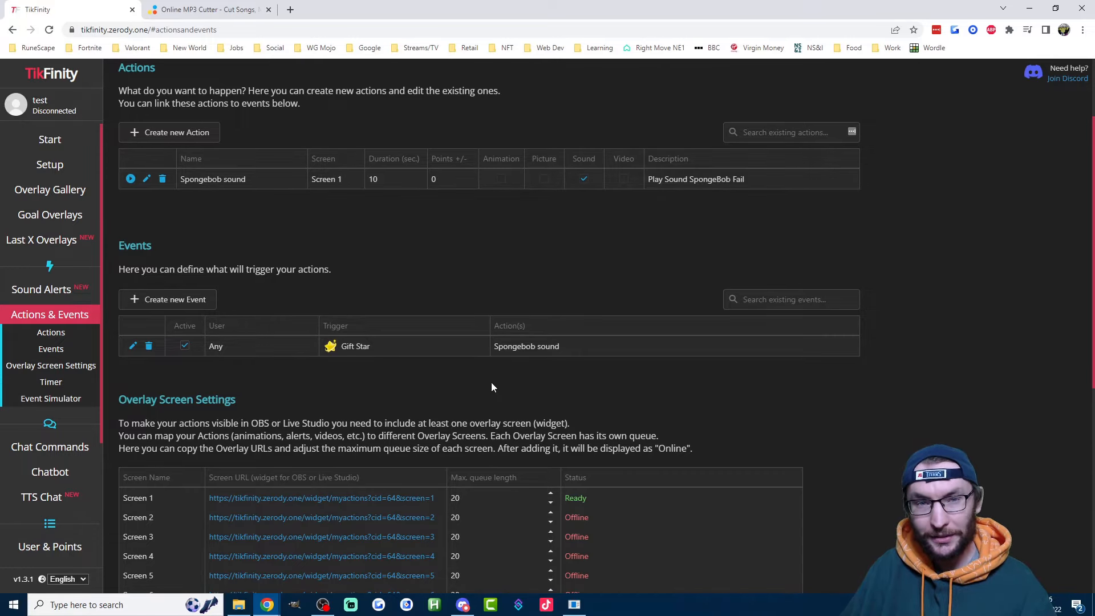
pyautogui.scroll(-5, 491, 382)
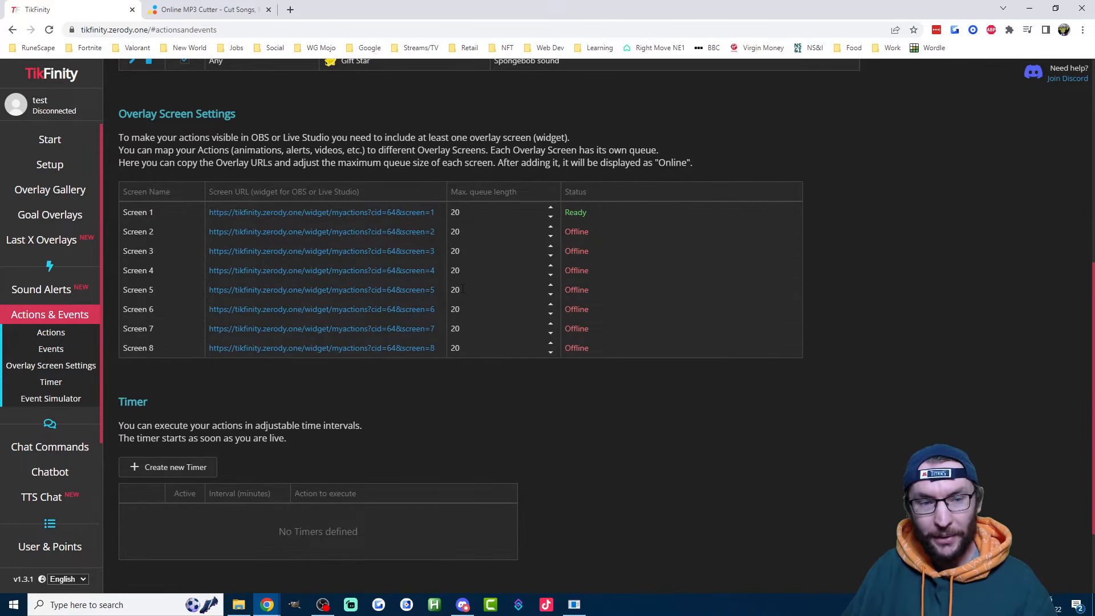
pyautogui.scroll(3, 463, 289)
pyautogui.click(297, 388)
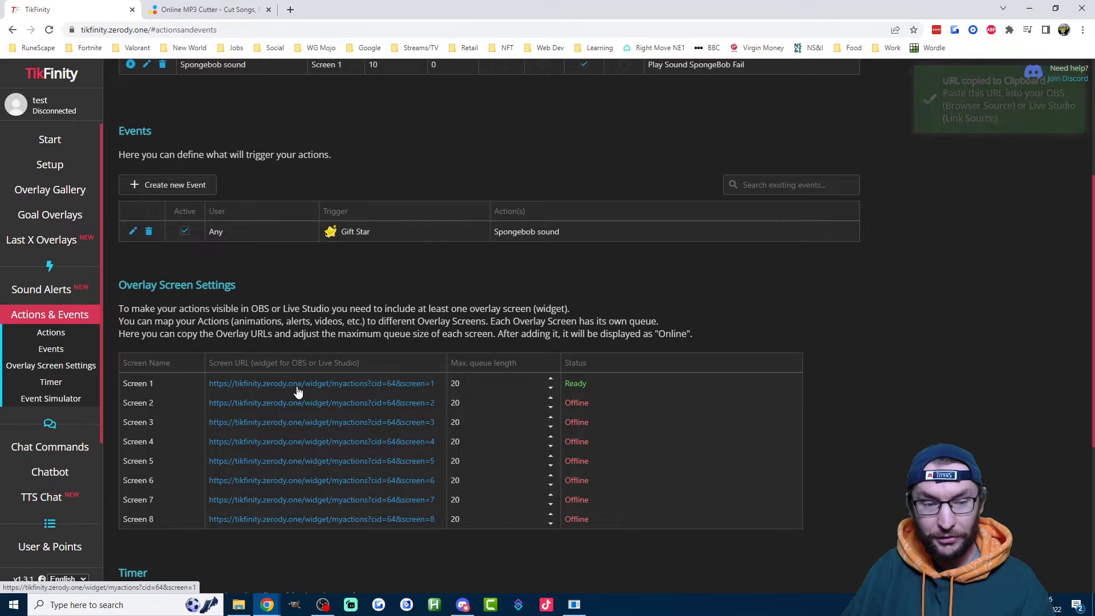
pyautogui.scroll(4, 303, 336)
pyautogui.scroll(-5, 251, 297)
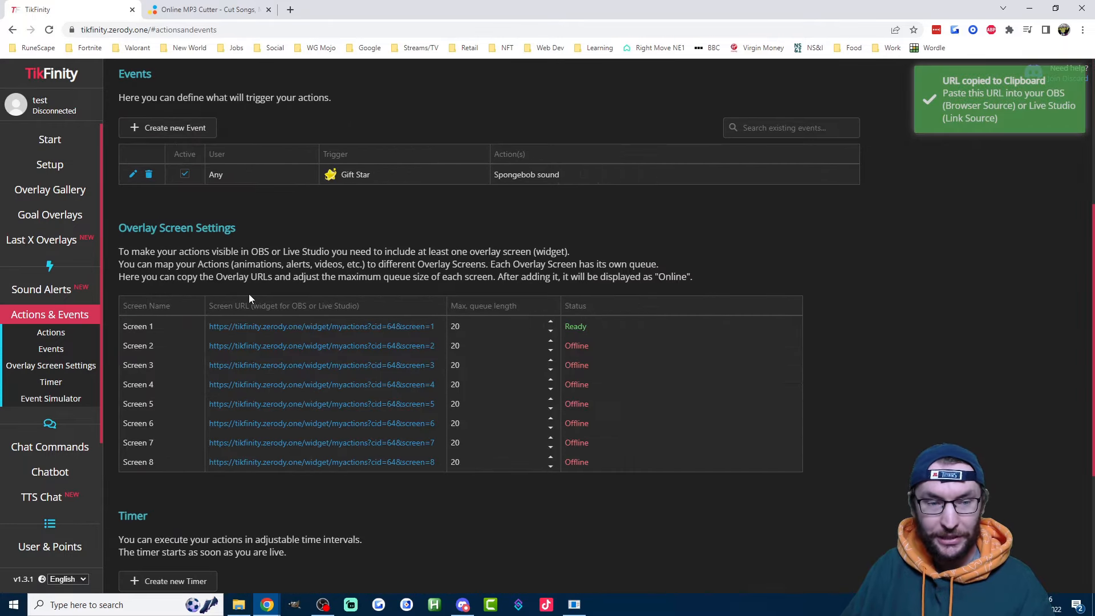
pyautogui.scroll(-1, 346, 302)
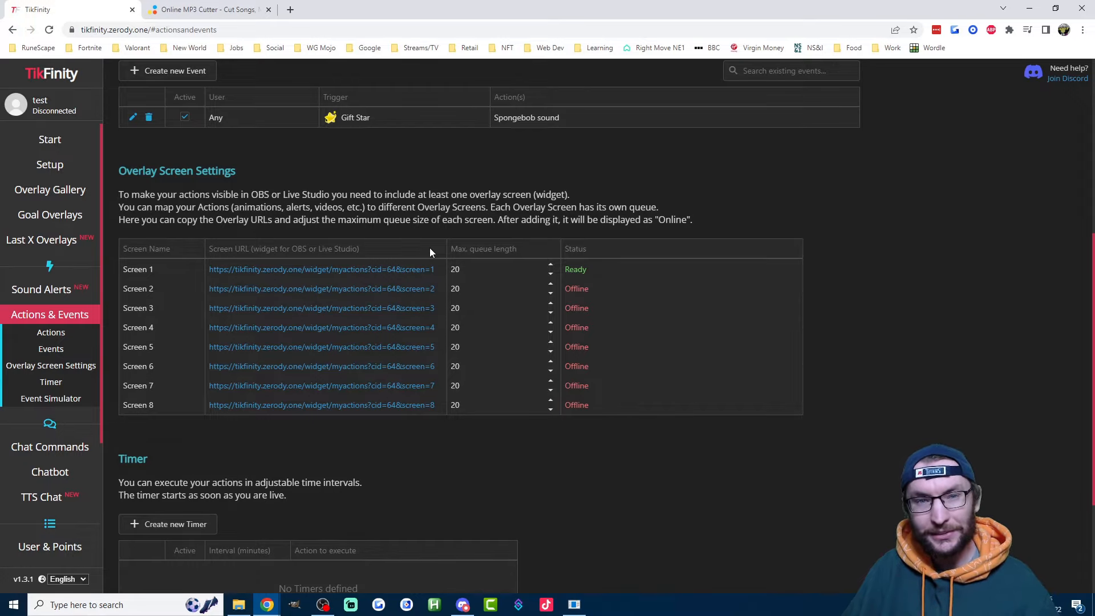
# Run the Spongebob sound action from the Actions table to test its playback
pyautogui.scroll(5, 395, 299)
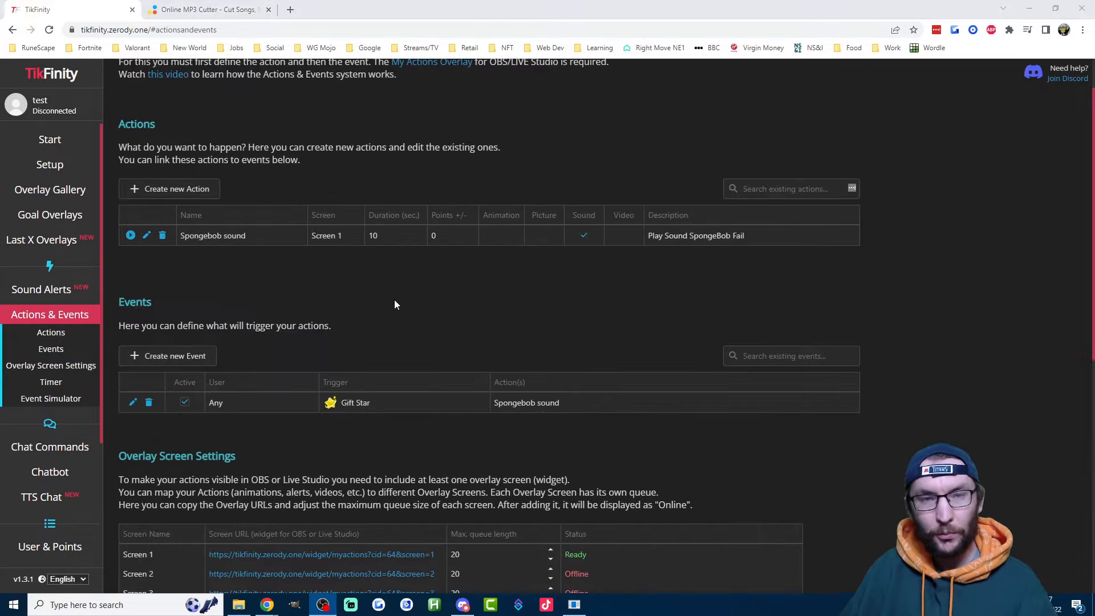
pyautogui.click(130, 236)
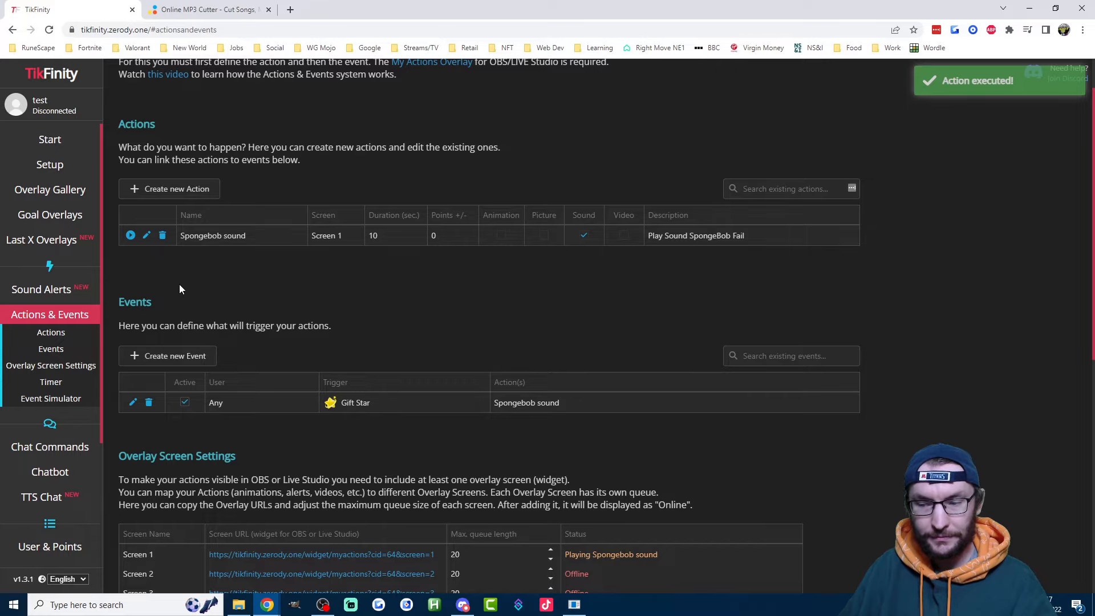
pyautogui.scroll(1, 179, 289)
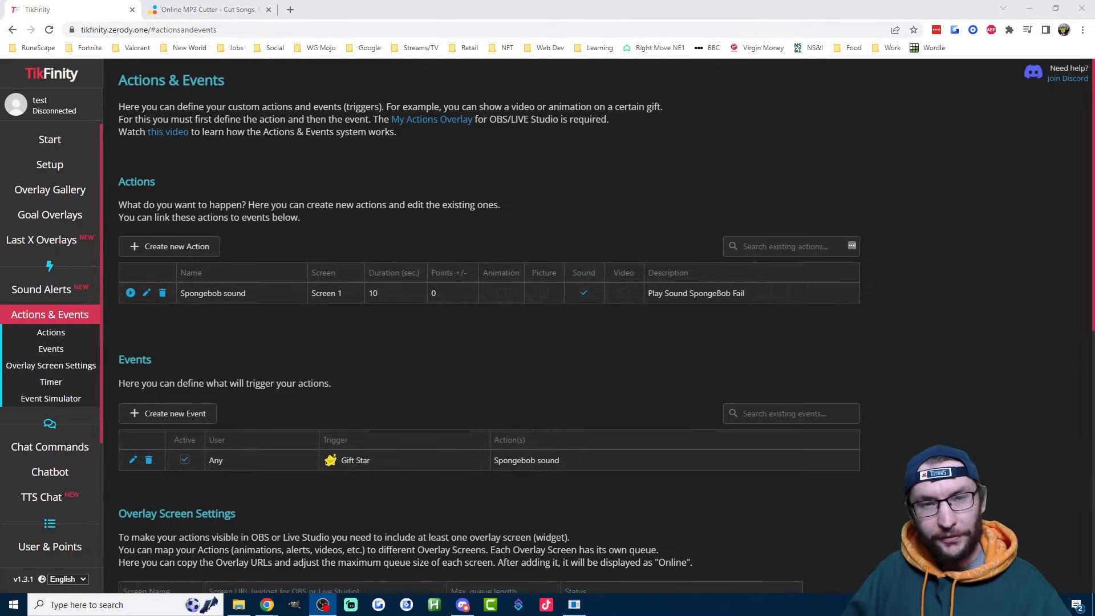
# Review the overlays in the Overlay Gallery, including the My Actions overlay and its Screen 1 link
pyautogui.click(47, 190)
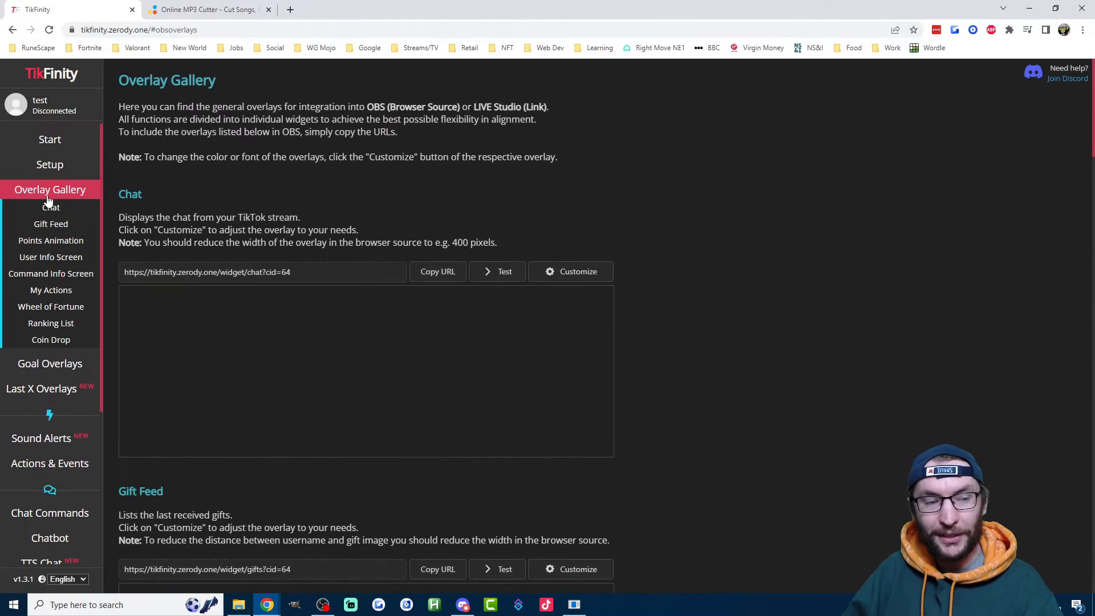
pyautogui.scroll(-20, 475, 391)
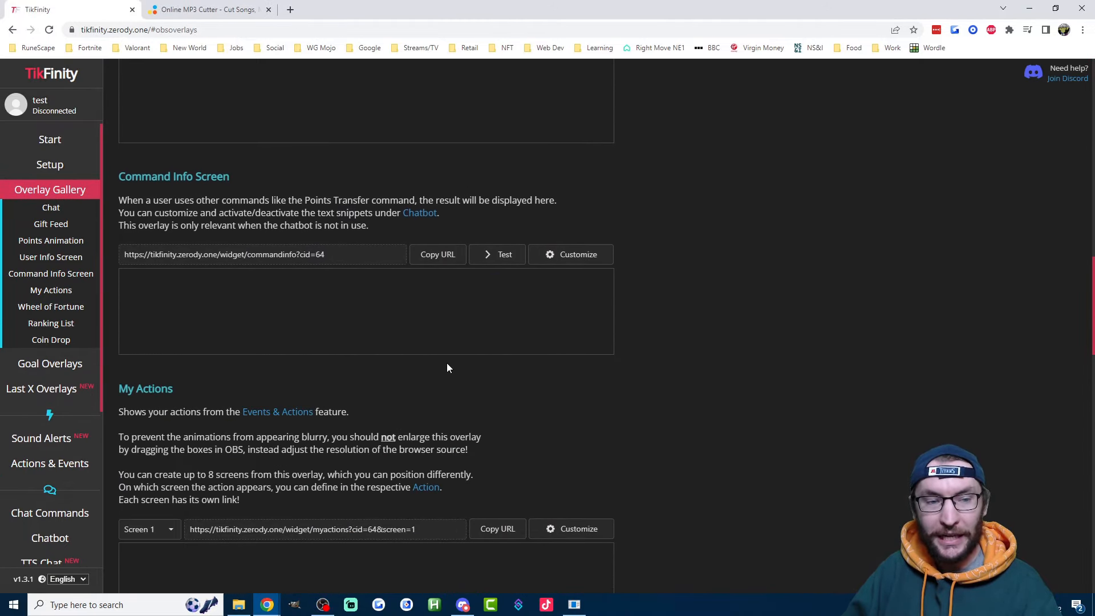
pyautogui.scroll(-3, 422, 330)
pyautogui.scroll(2, 376, 336)
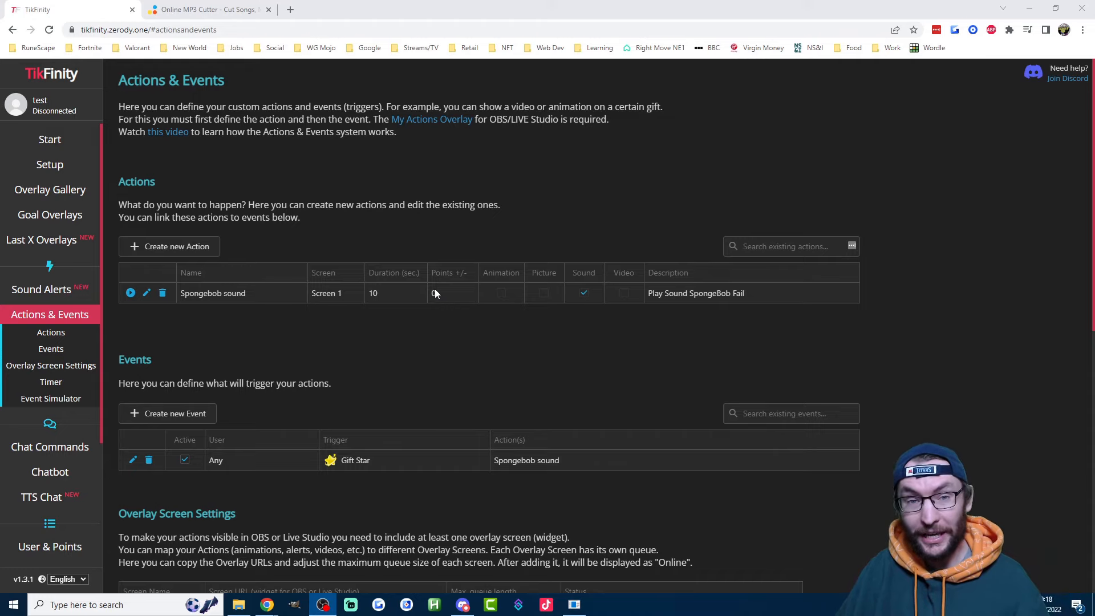
# Go back to the Sound Alerts settings page
pyautogui.click(25, 290)
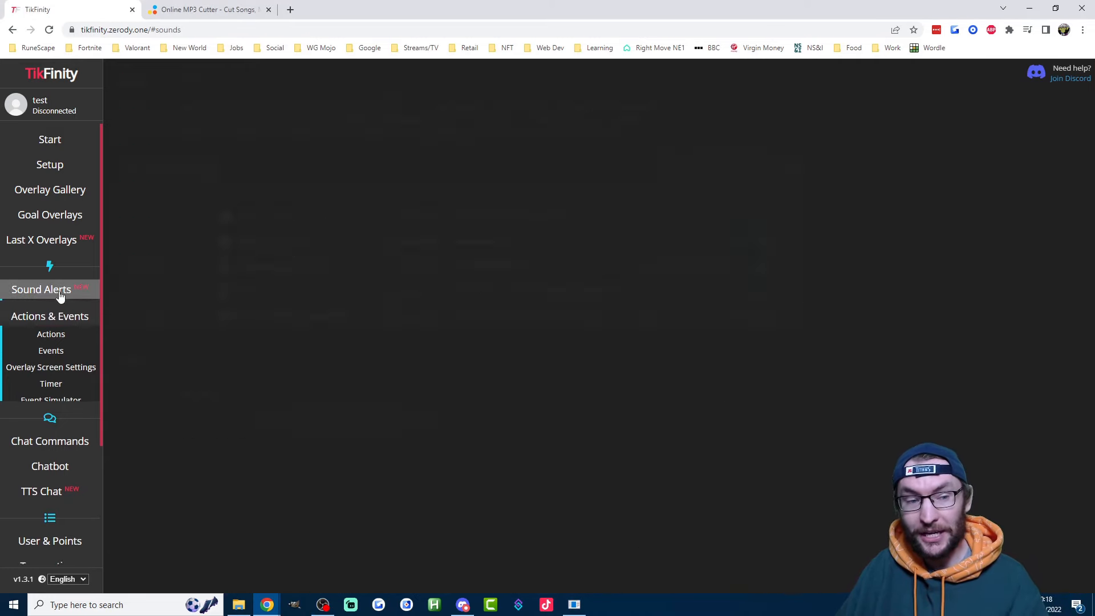